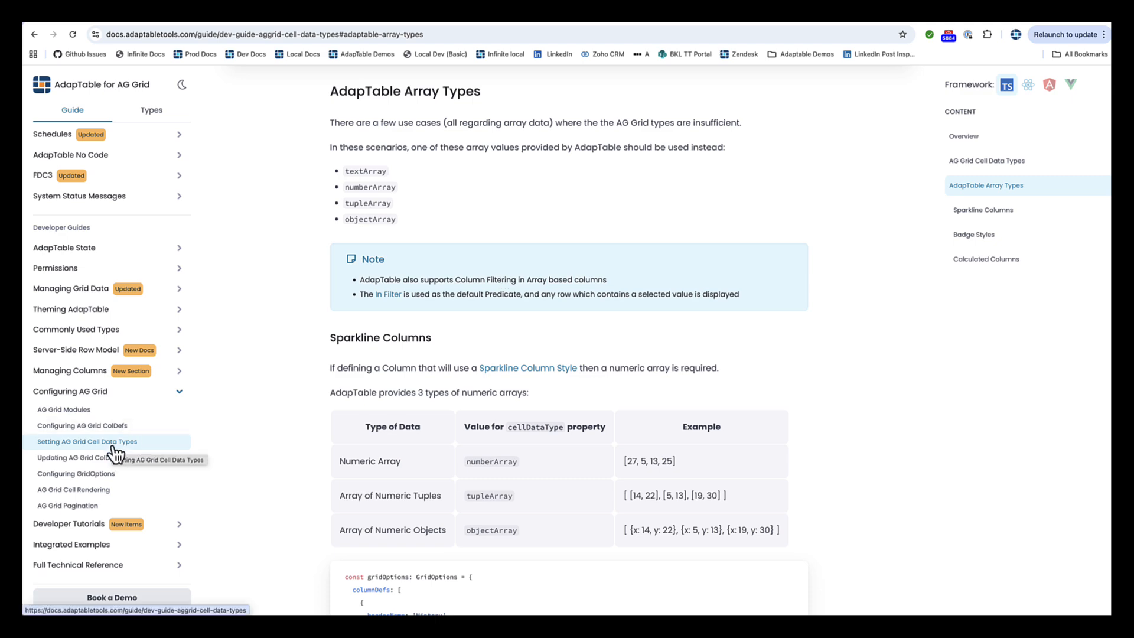
Step: Read the documentation on AdapTable array types, covering sparkline columns, badge styles and calculated columns, down to the Array Cell Data Type demo
{"action": "scroll", "coordinate": [113, 449], "scroll_direction": "up", "scroll_amount": 20}
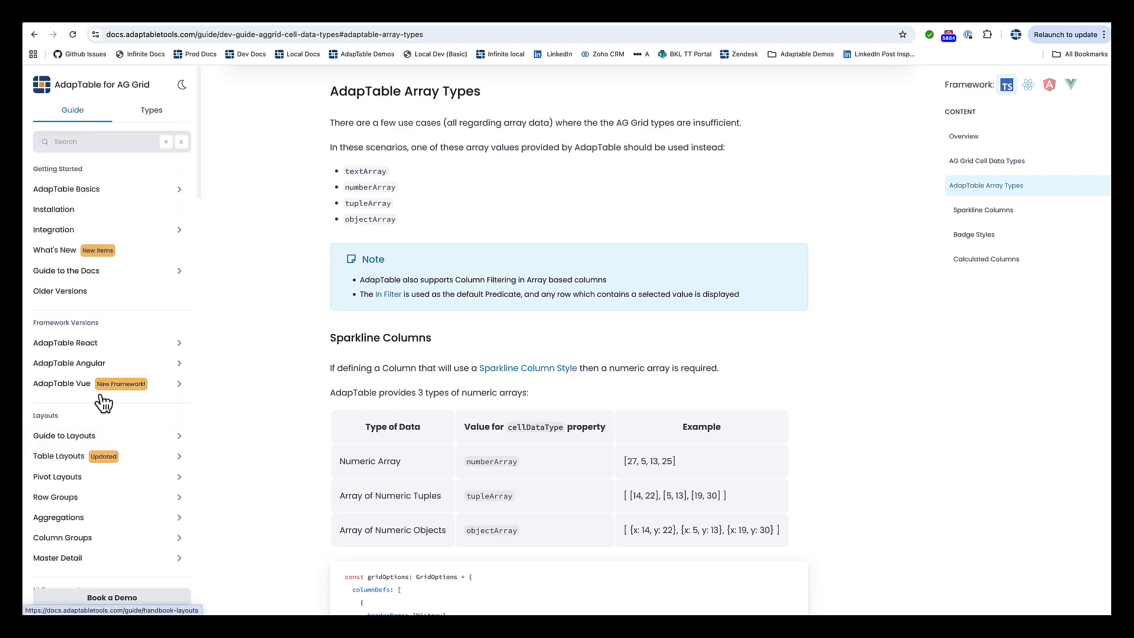
{"action": "scroll", "coordinate": [102, 342], "scroll_direction": "down", "scroll_amount": 10}
{"action": "scroll", "coordinate": [102, 346], "scroll_direction": "down", "scroll_amount": 15}
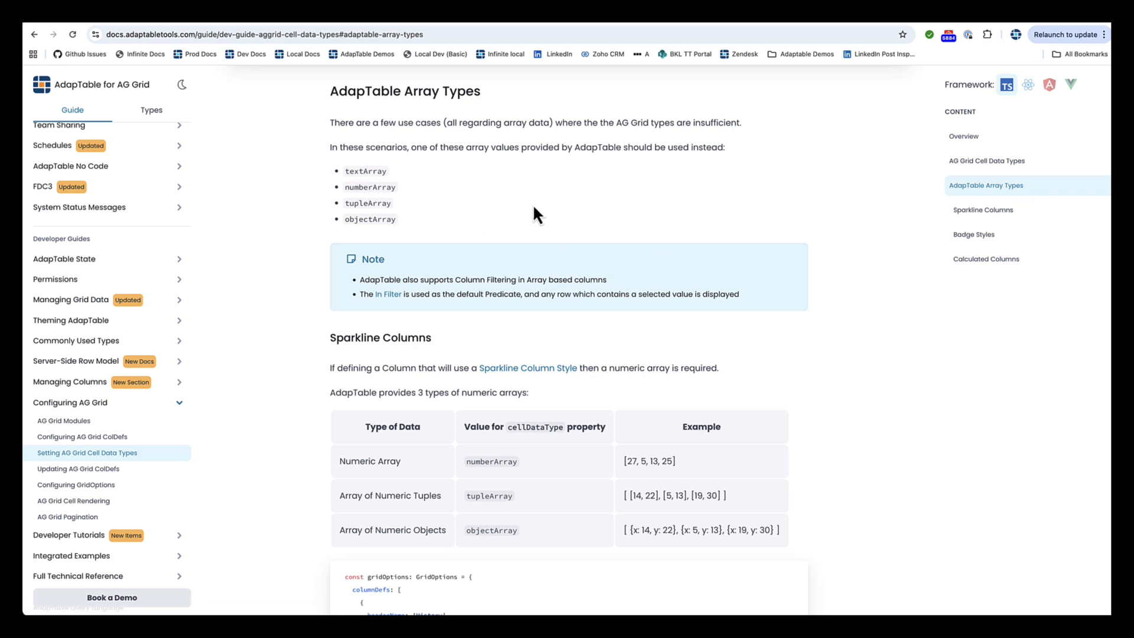
{"action": "scroll", "coordinate": [533, 204], "scroll_direction": "down", "scroll_amount": 3}
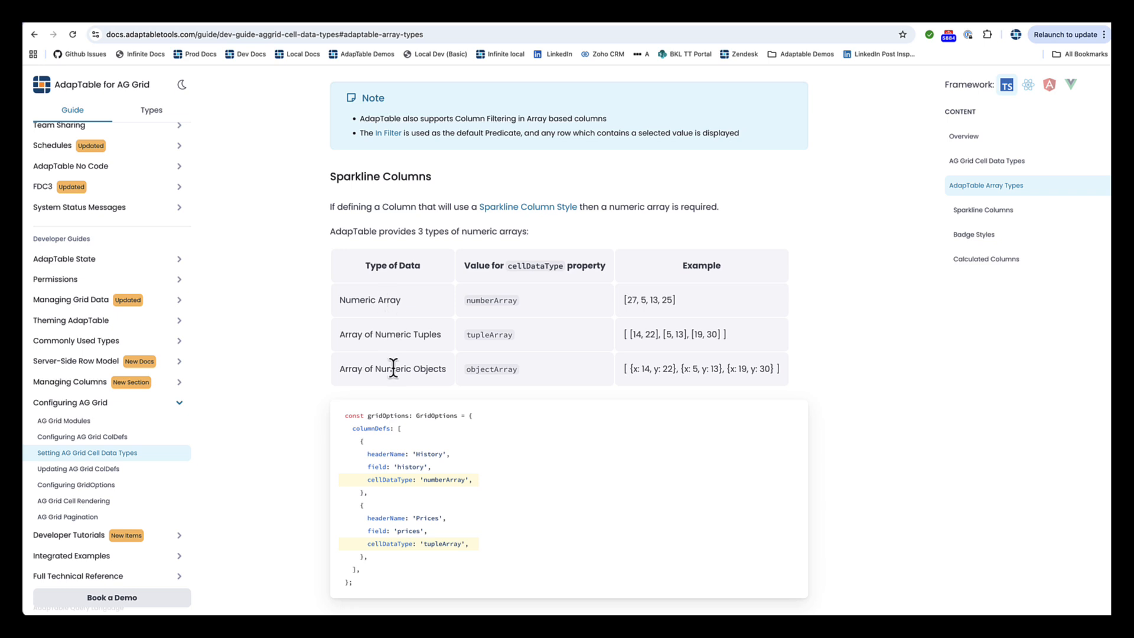
{"action": "scroll", "coordinate": [528, 380], "scroll_direction": "down", "scroll_amount": 7}
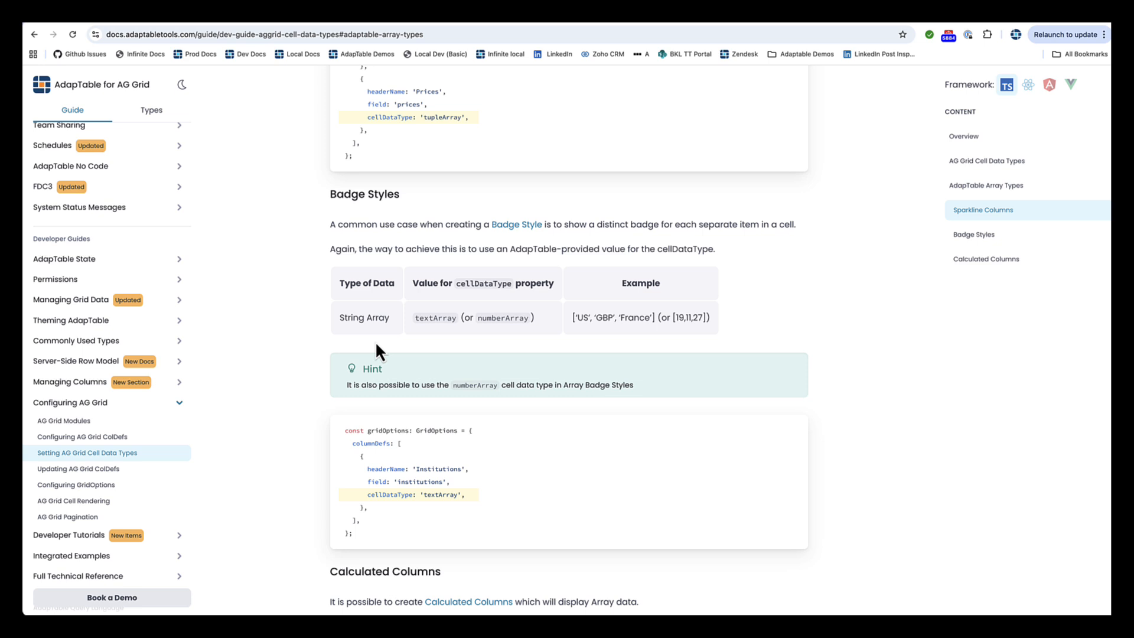
{"action": "scroll", "coordinate": [378, 351], "scroll_direction": "down", "scroll_amount": 4}
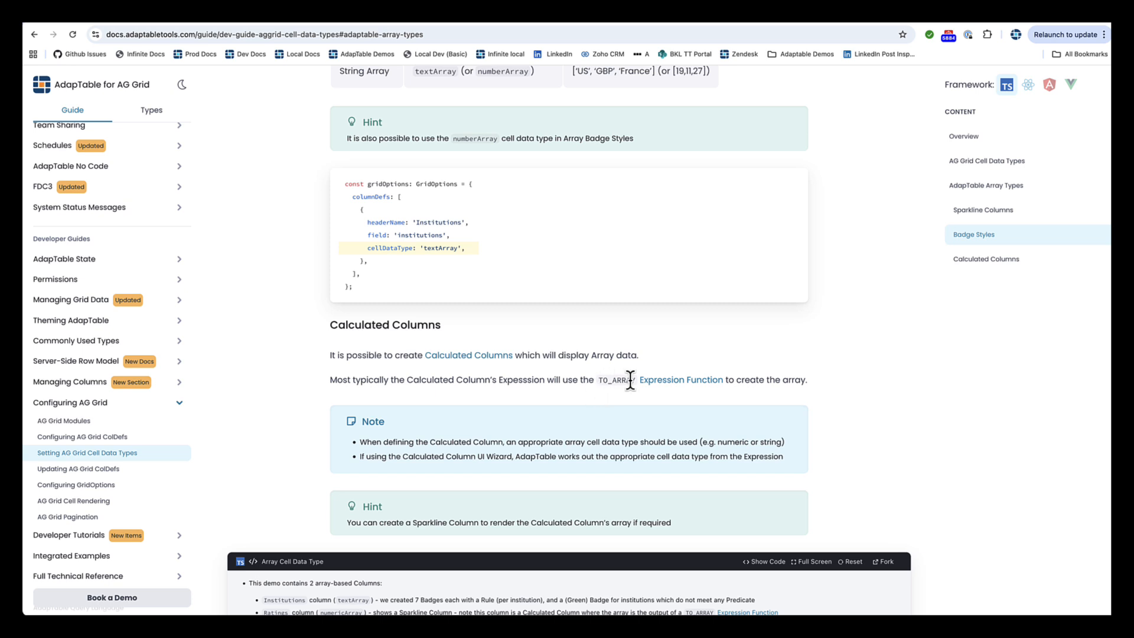
{"action": "scroll", "coordinate": [629, 380], "scroll_direction": "down", "scroll_amount": 7}
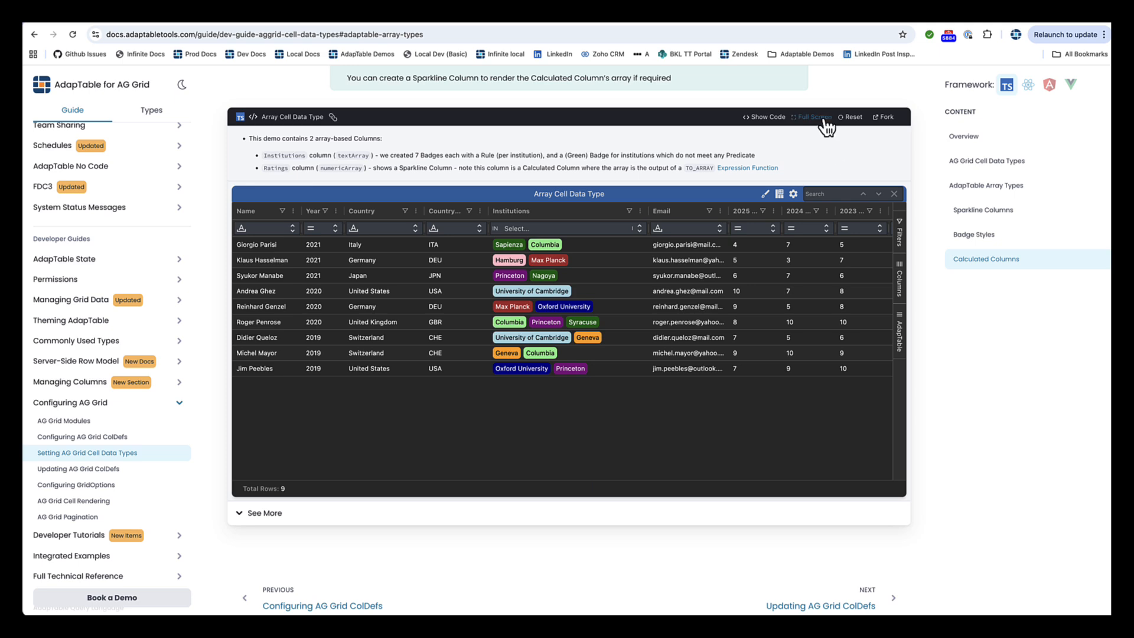
Step: Show the Array Cell Data Type demo full screen with its code and examine the Institutions column's cellDataType in columnDefs.ts
{"action": "left_click", "coordinate": [817, 117]}
{"action": "left_click", "coordinate": [957, 75]}
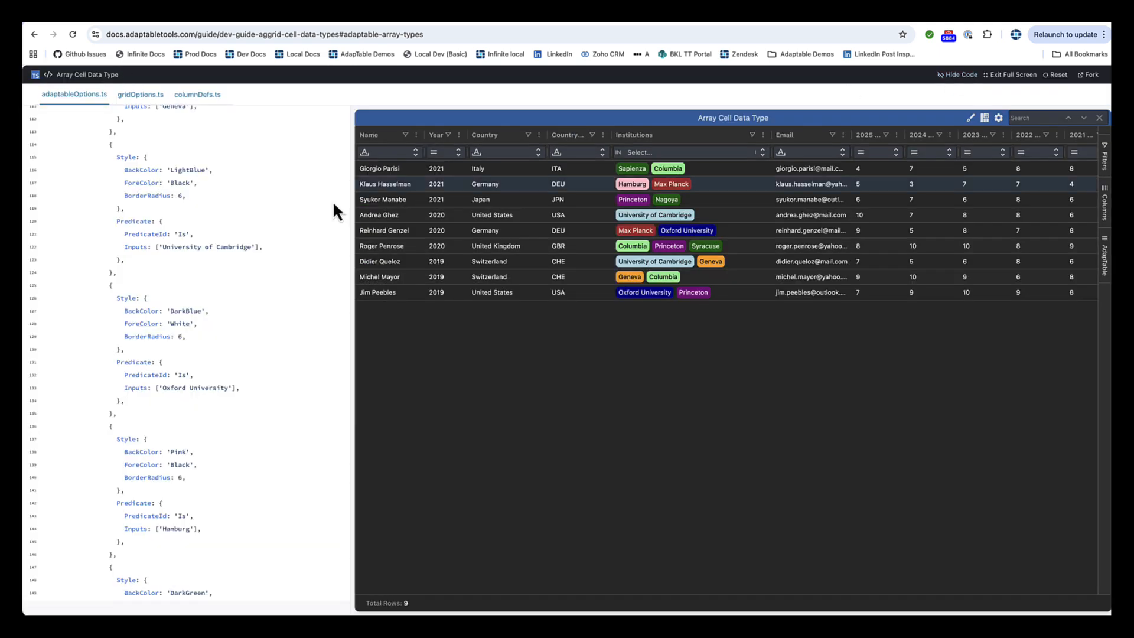
{"action": "scroll", "coordinate": [208, 298], "scroll_direction": "up", "scroll_amount": 20}
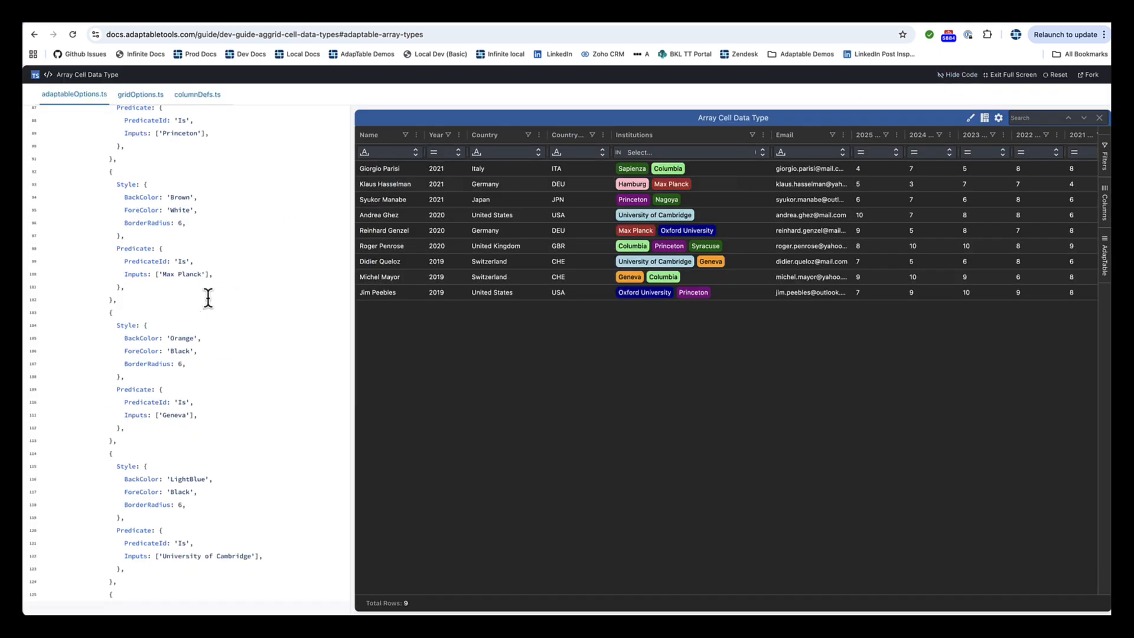
{"action": "left_click", "coordinate": [208, 101]}
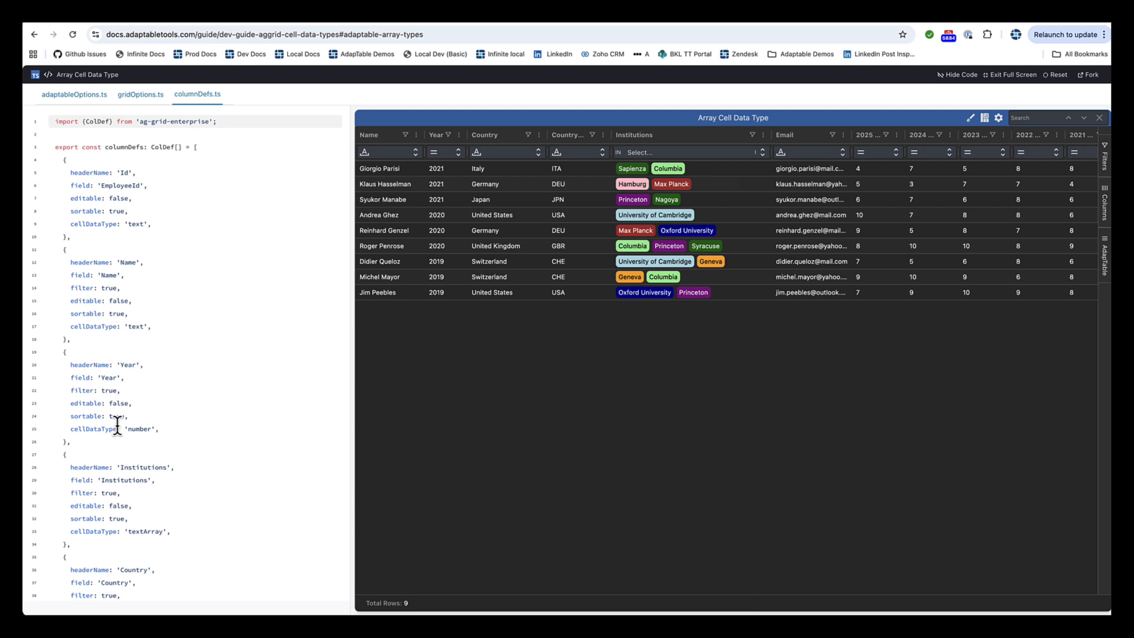
{"action": "left_click_drag", "start_coordinate": [94, 531], "coordinate": [174, 533]}
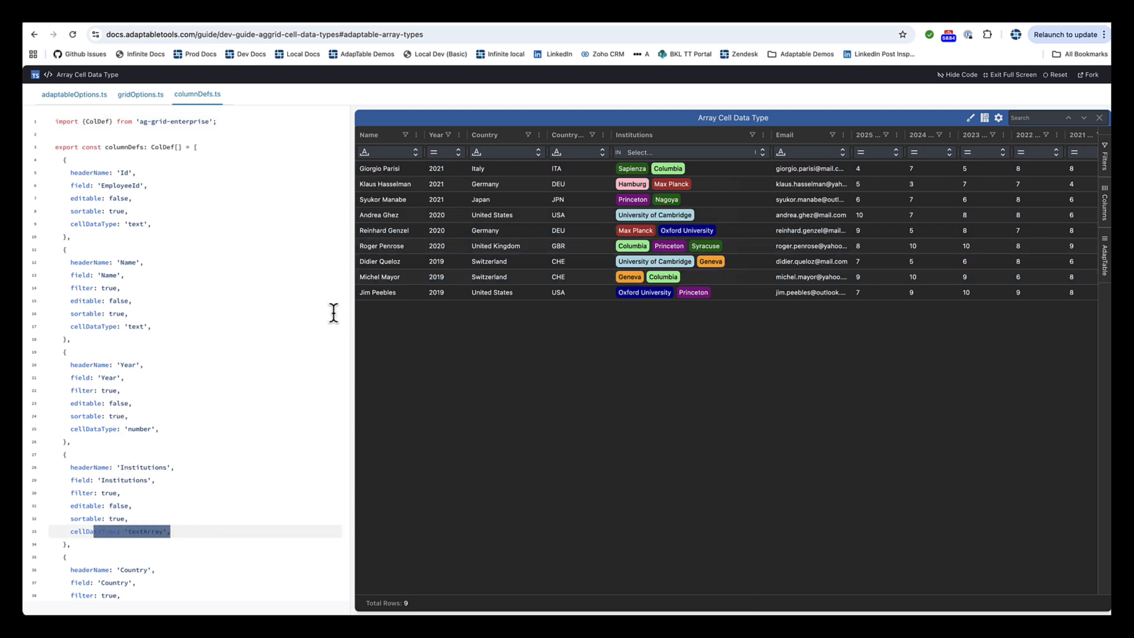
{"action": "scroll", "coordinate": [245, 306], "scroll_direction": "down", "scroll_amount": 1}
{"action": "scroll", "coordinate": [246, 305], "scroll_direction": "down", "scroll_amount": 15}
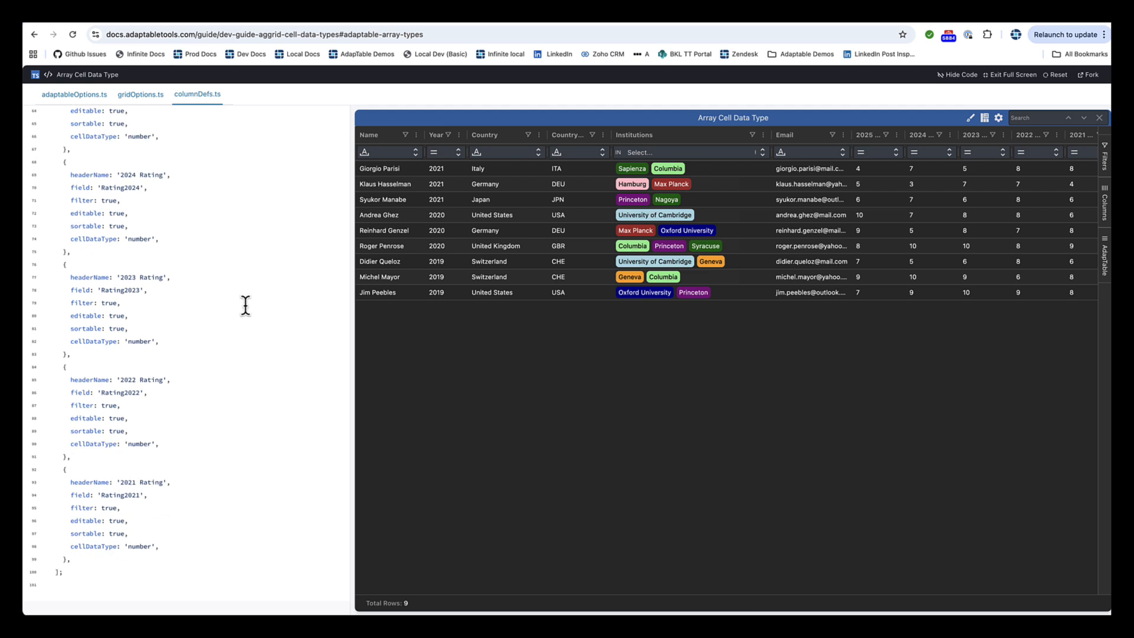
Step: Review the Institutions badge styles and predicates in adaptableOptions.ts, and hide the demo's code
{"action": "left_click", "coordinate": [78, 96]}
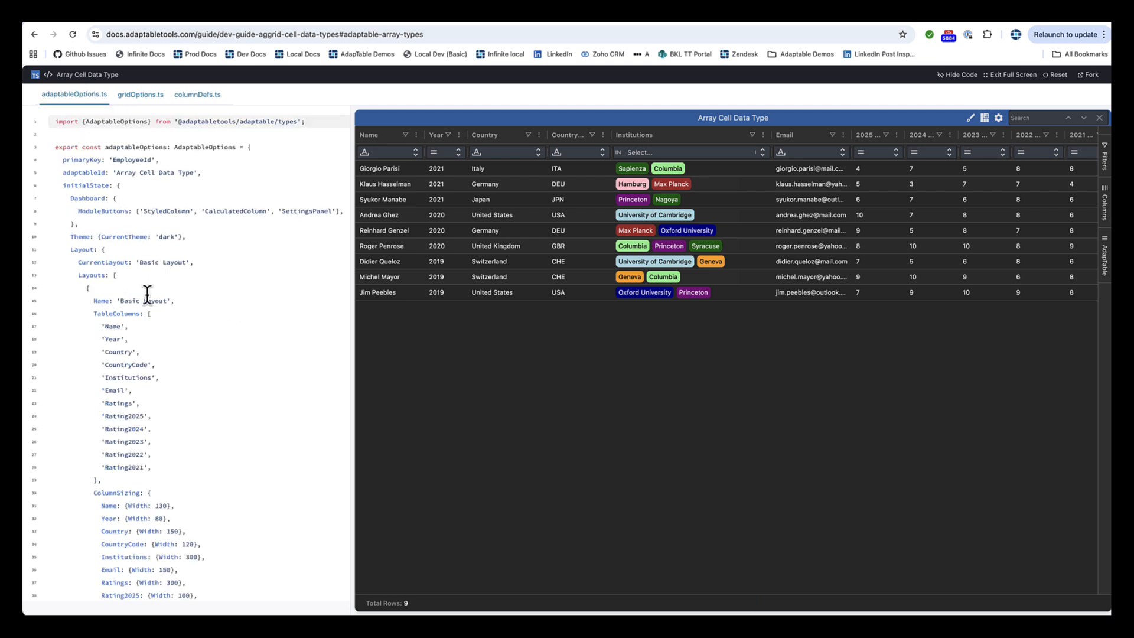
{"action": "scroll", "coordinate": [149, 305], "scroll_direction": "down", "scroll_amount": 15}
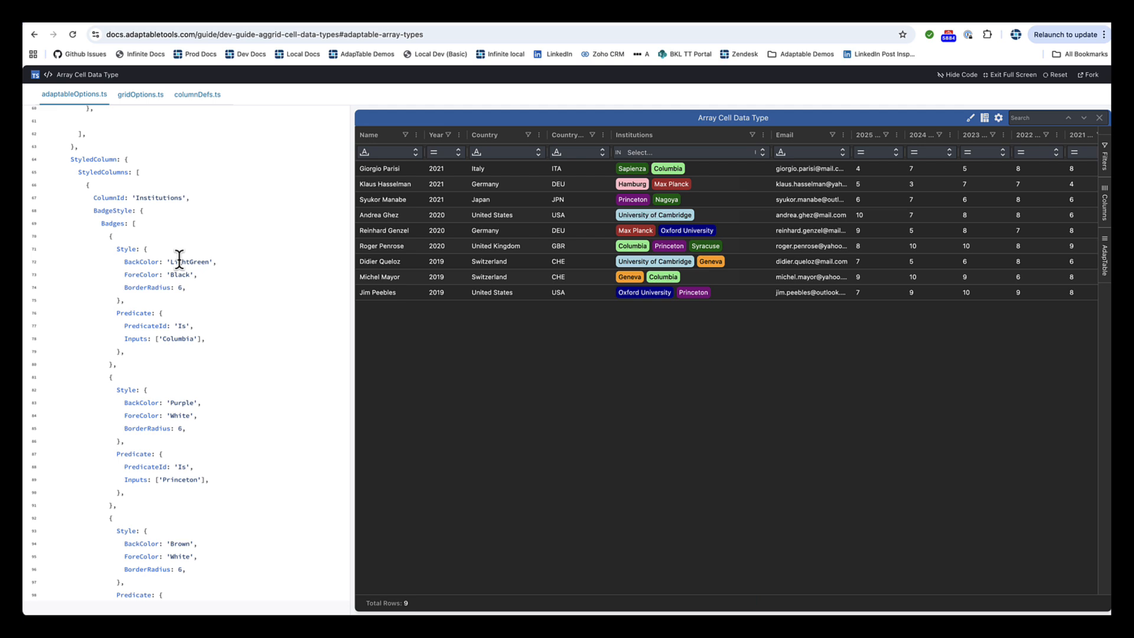
{"action": "scroll", "coordinate": [179, 258], "scroll_direction": "down", "scroll_amount": 3}
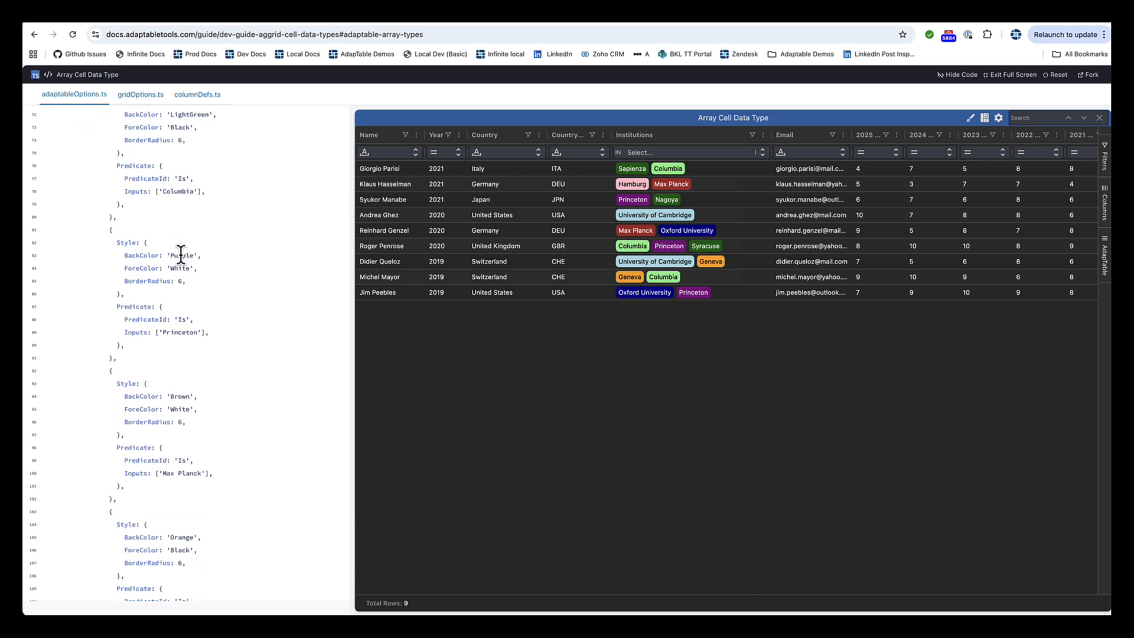
{"action": "scroll", "coordinate": [181, 256], "scroll_direction": "down", "scroll_amount": 2}
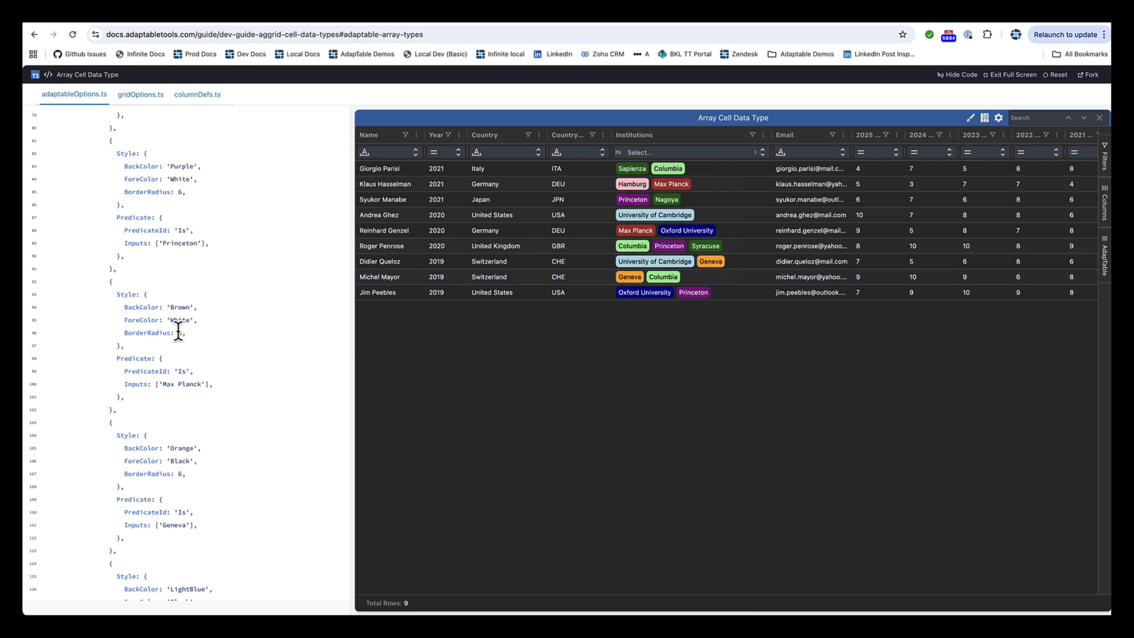
{"action": "scroll", "coordinate": [187, 385], "scroll_direction": "up", "scroll_amount": 1}
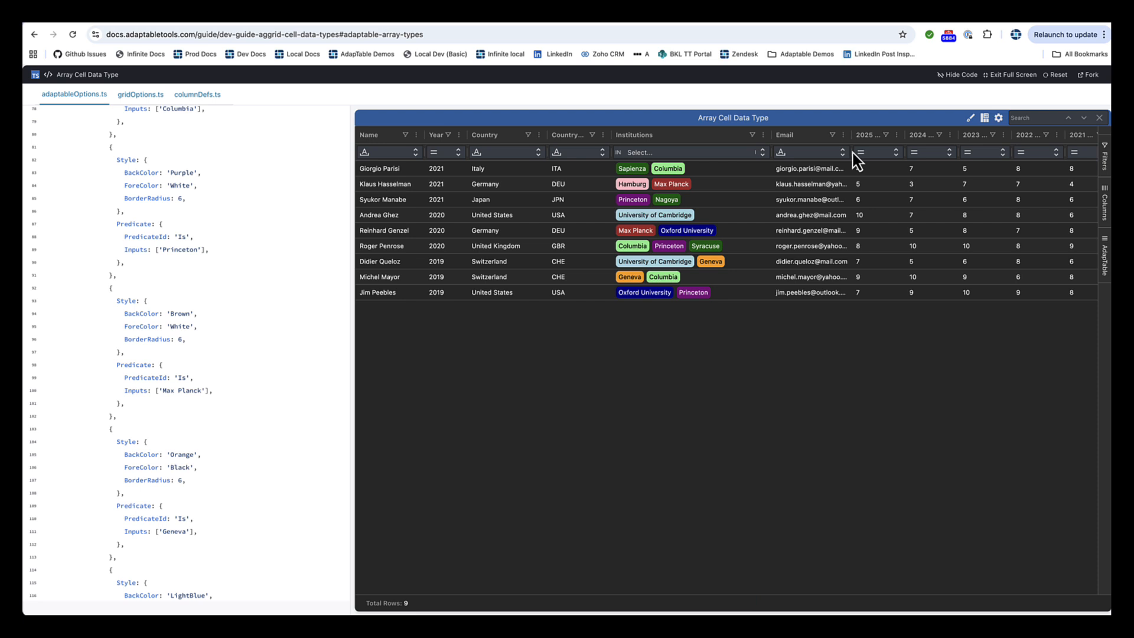
{"action": "left_click", "coordinate": [954, 75]}
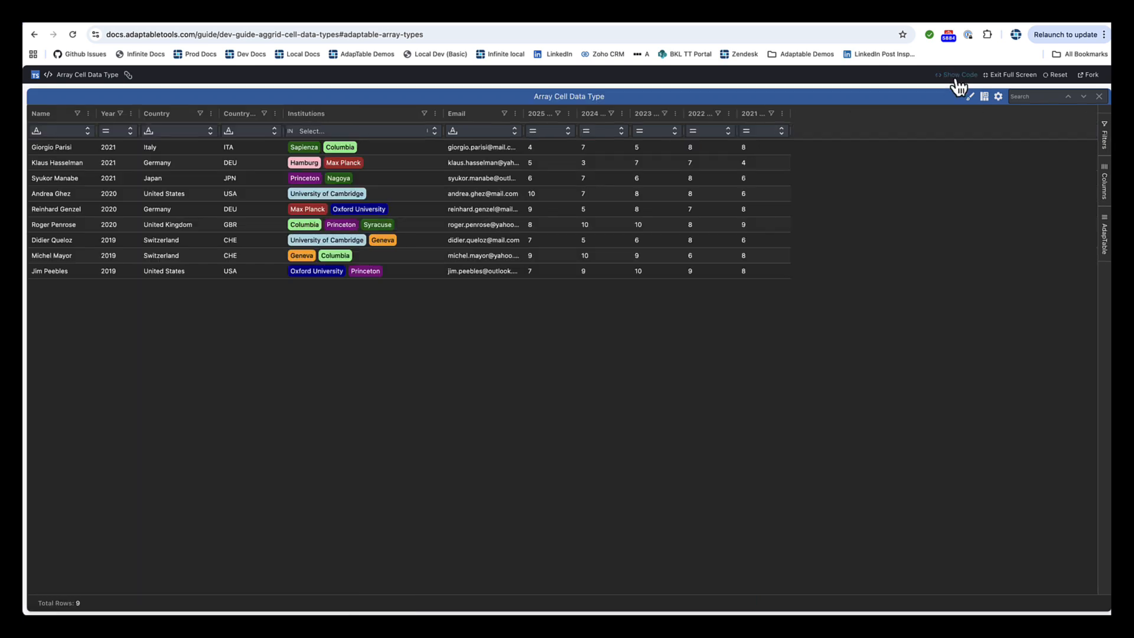
Step: Filter the Institutions column by Columbia, Princeton and University of Cambridge, and clear the filter
{"action": "left_click", "coordinate": [324, 133]}
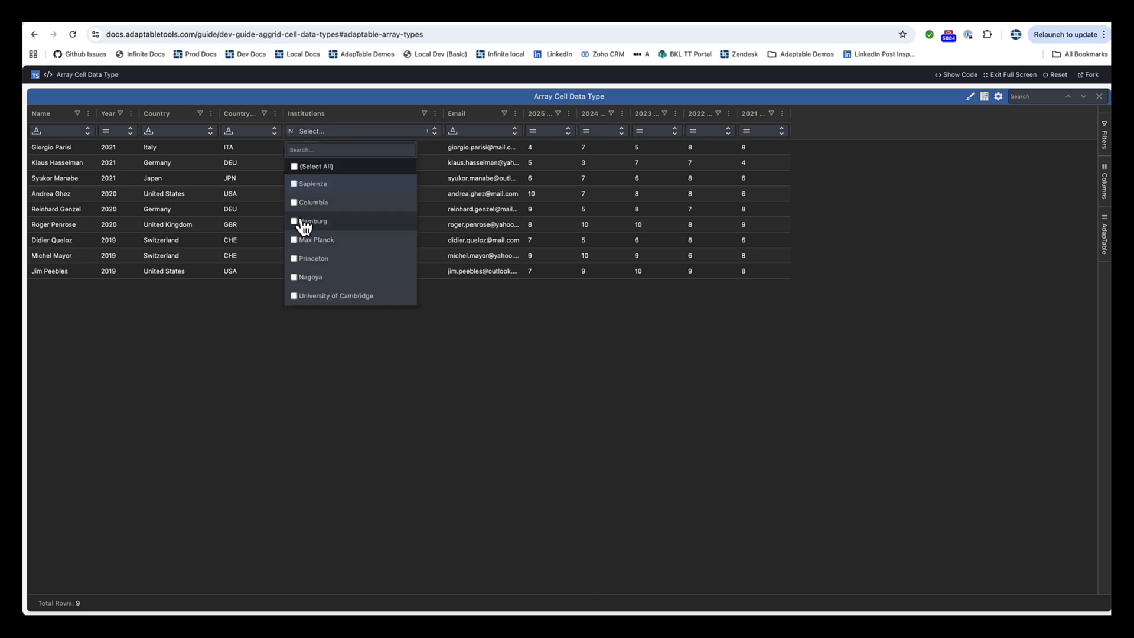
{"action": "left_click", "coordinate": [294, 203]}
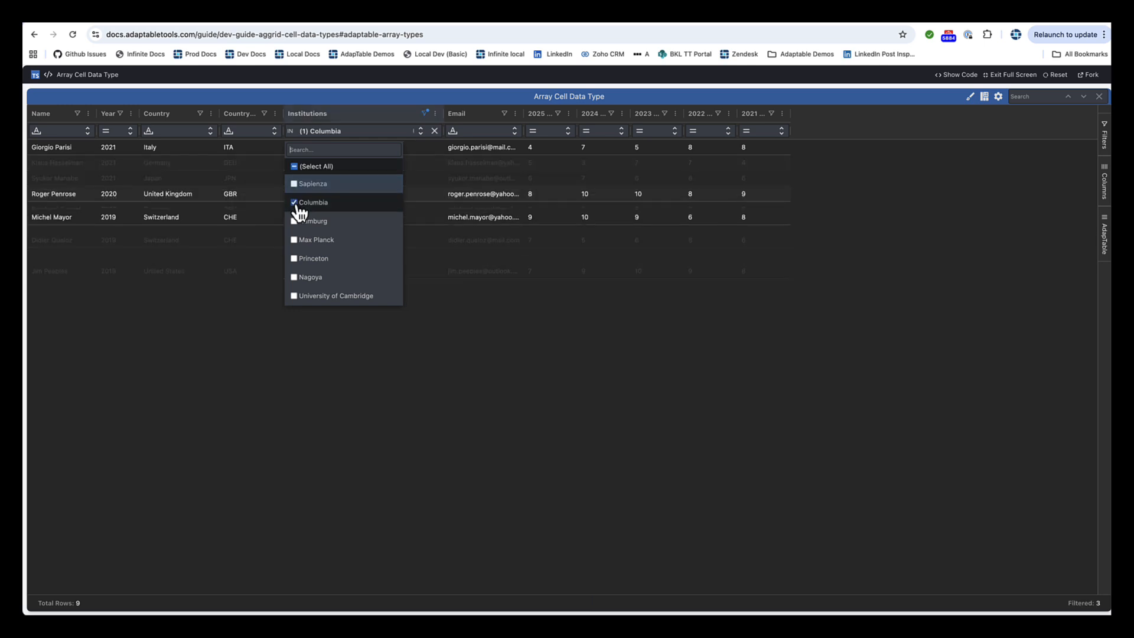
{"action": "left_click", "coordinate": [294, 259]}
{"action": "left_click", "coordinate": [295, 295]}
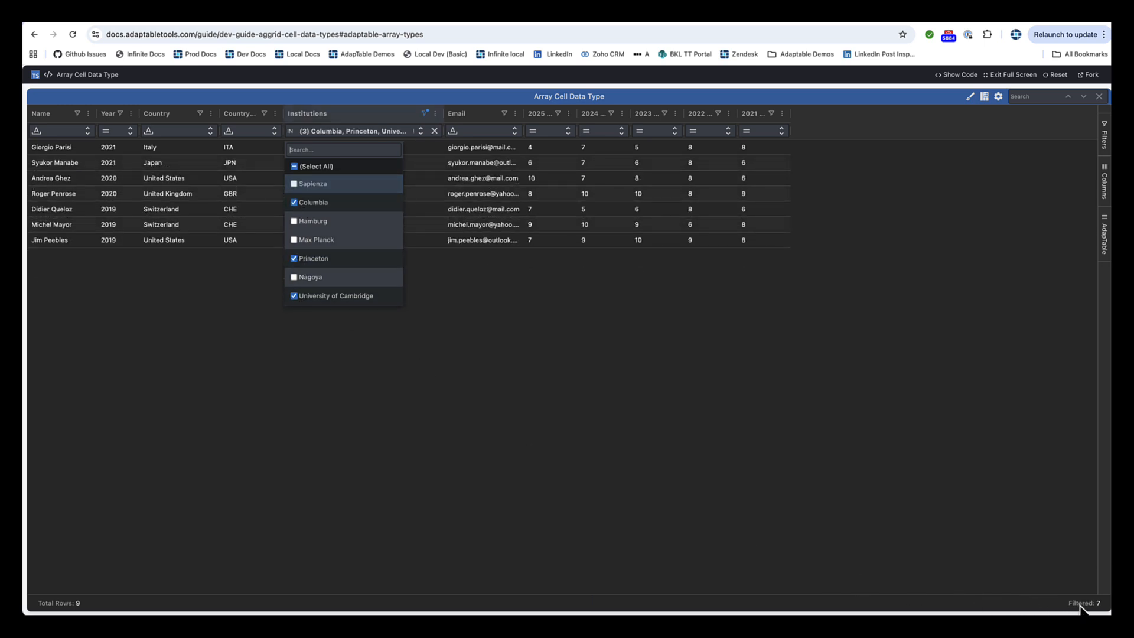
{"action": "left_click", "coordinate": [149, 529]}
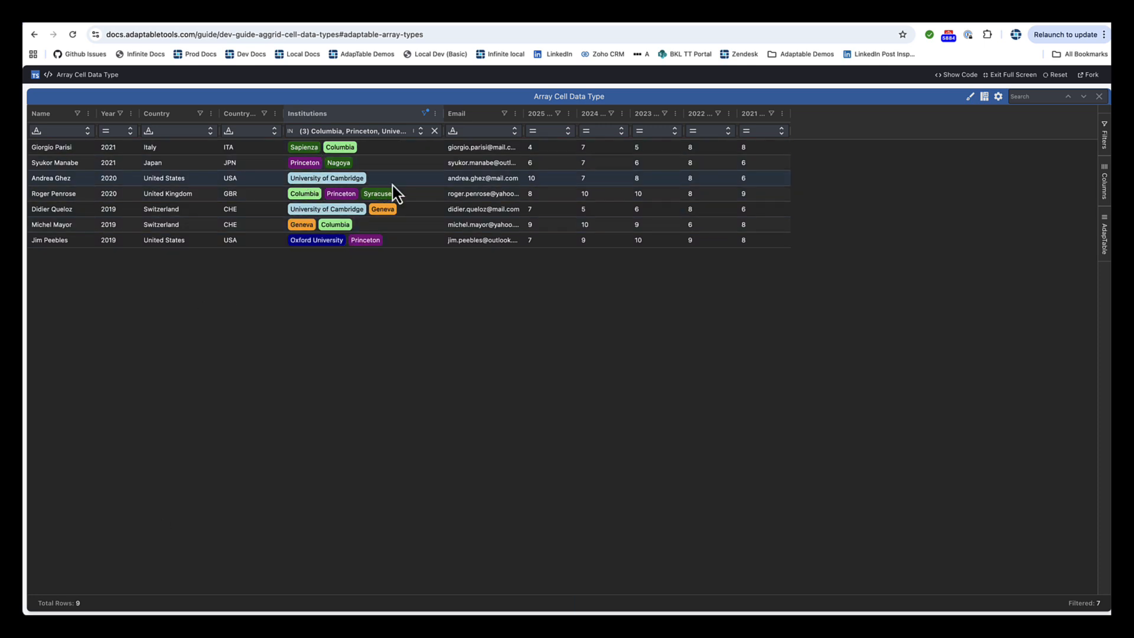
{"action": "left_click", "coordinate": [434, 131]}
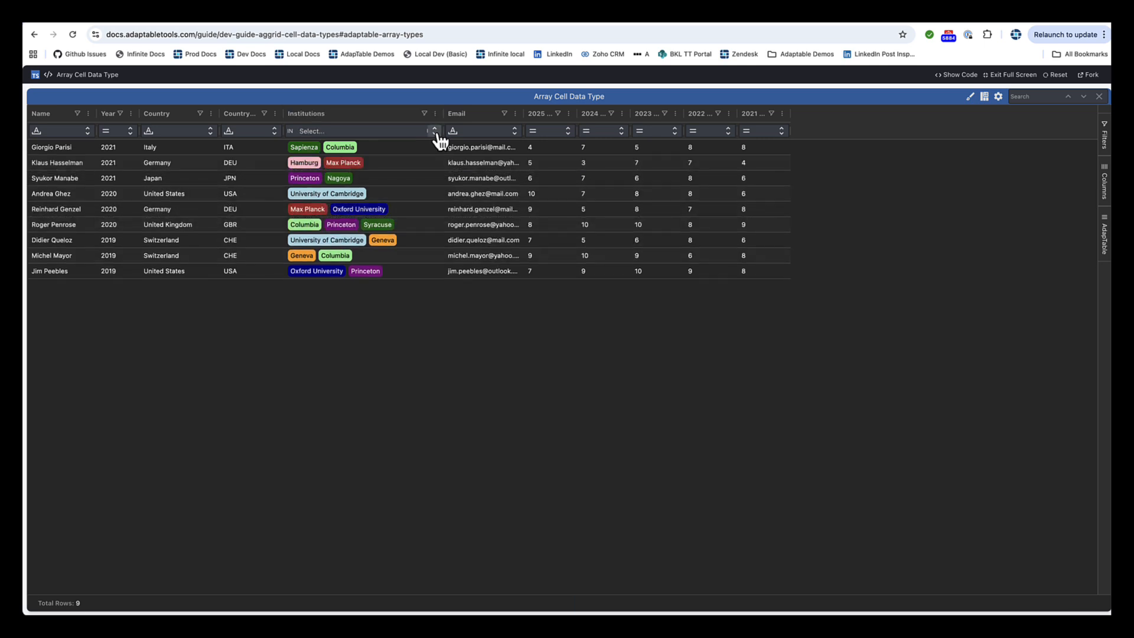
Step: Start a new calculated column of the Standard type with the column ID Ratings
{"action": "left_click", "coordinate": [985, 99]}
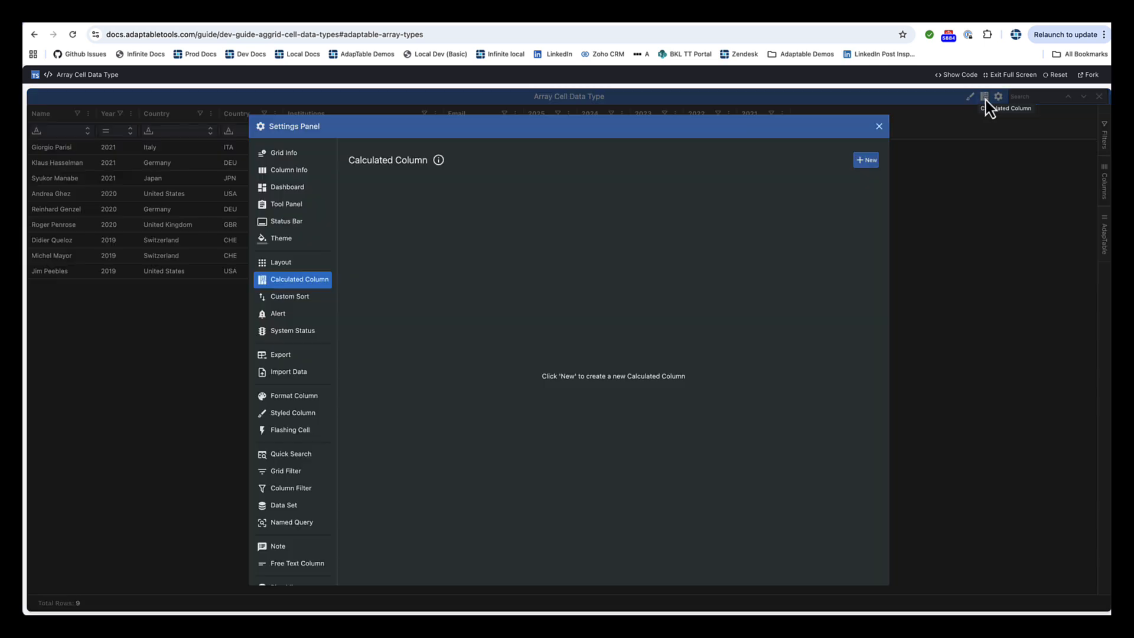
{"action": "left_click", "coordinate": [866, 163]}
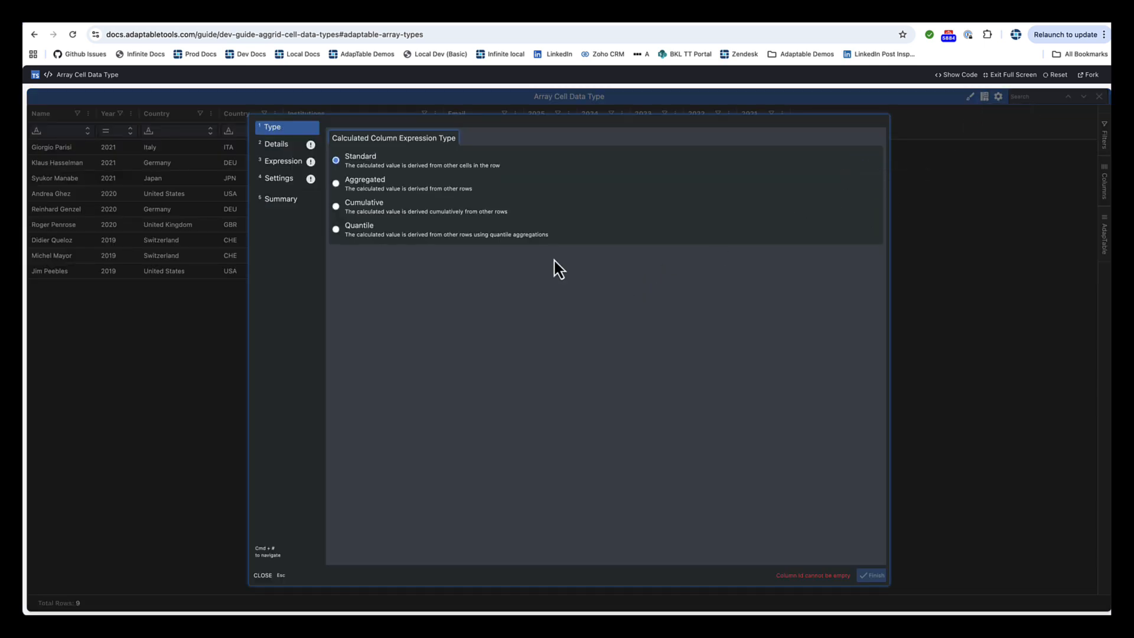
{"action": "left_click", "coordinate": [276, 144]}
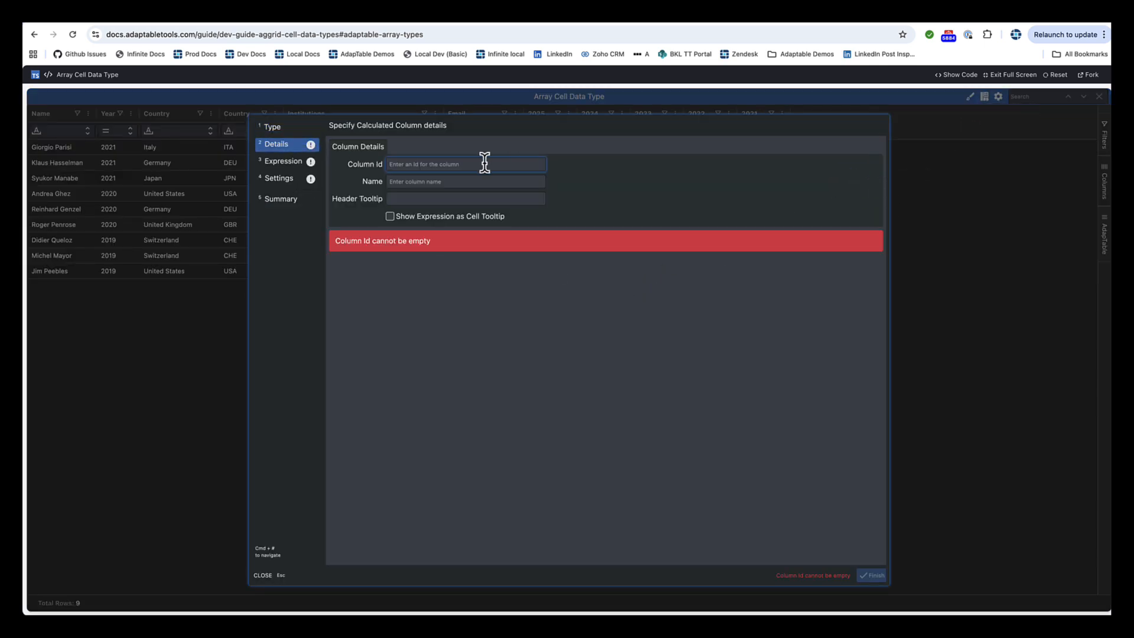
{"action": "type", "text": "Ratings"}
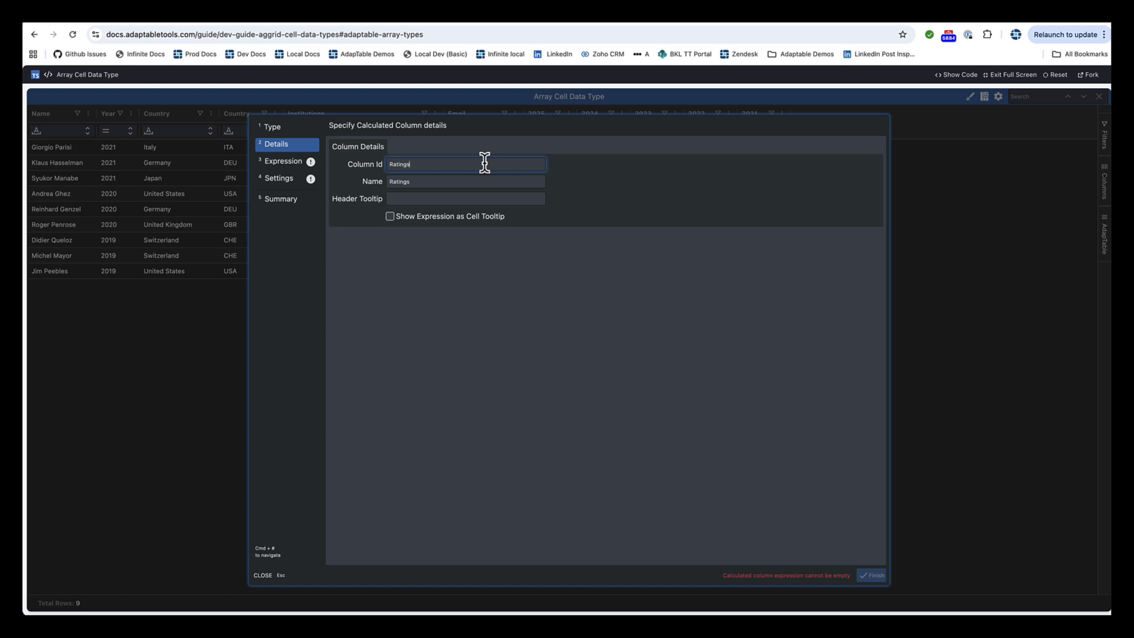
Step: Begin the column's expression with the TO_ARRAY function, adding Rating2025, Rating2024 and Rating2023 as comma-separated arguments
{"action": "left_click", "coordinate": [289, 163]}
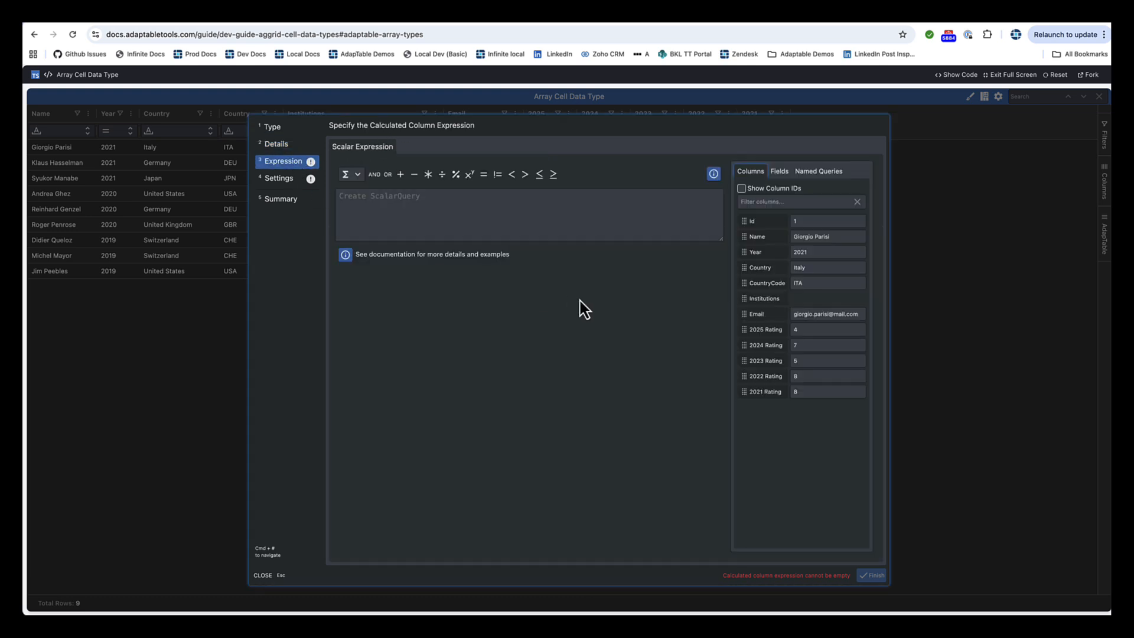
{"action": "left_click", "coordinate": [358, 175]}
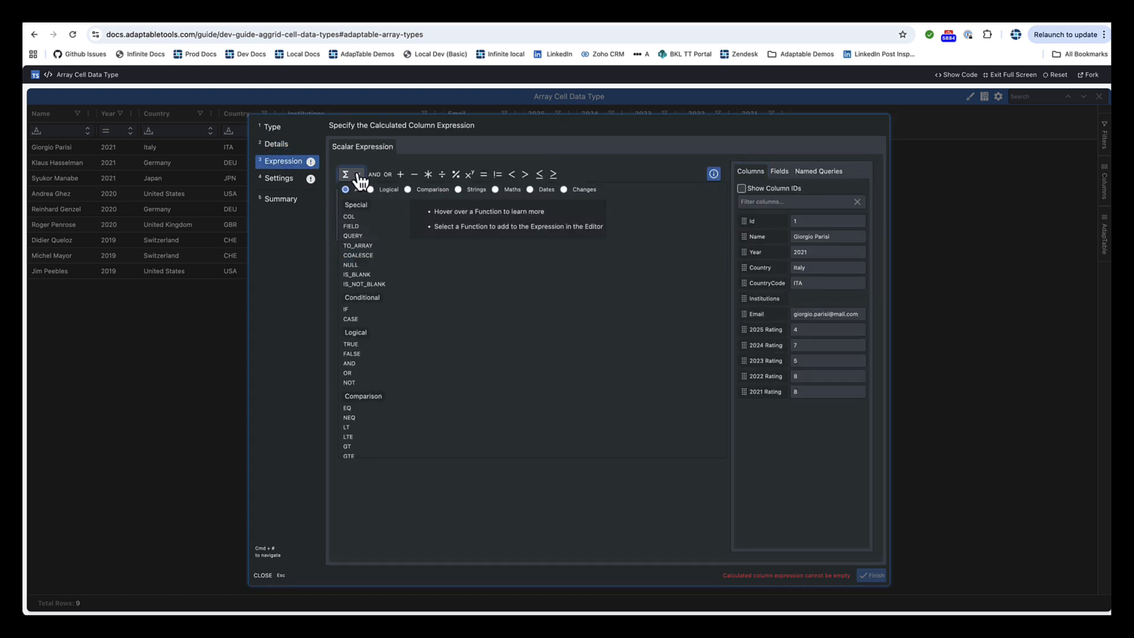
{"action": "left_click", "coordinate": [360, 247]}
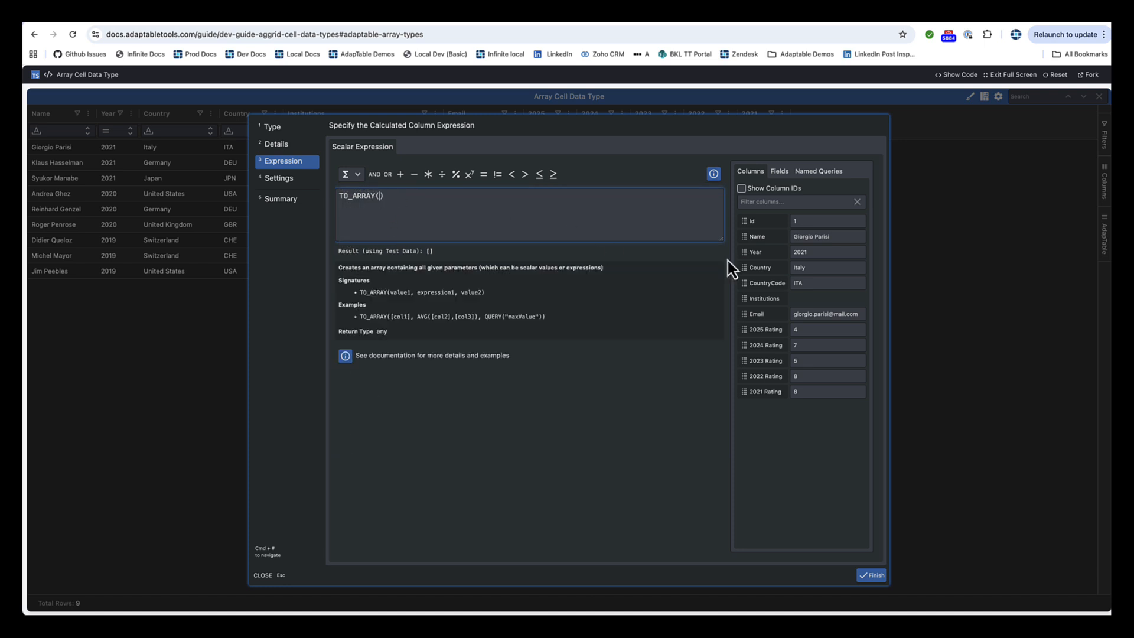
{"action": "left_click", "coordinate": [773, 338]}
{"action": "type", "text": ","}
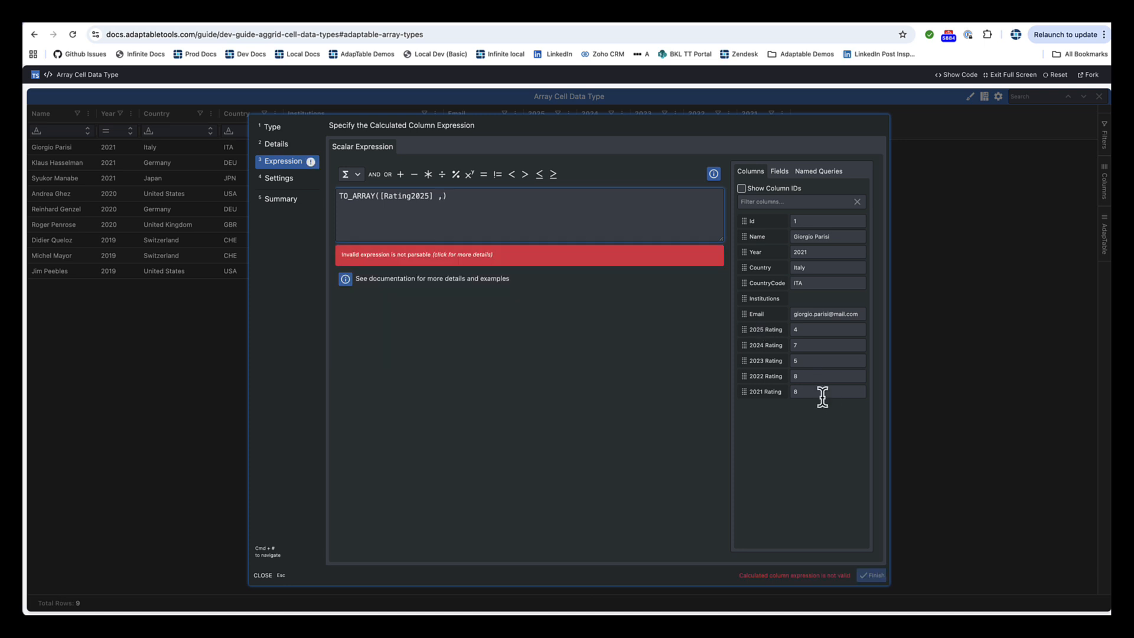
{"action": "left_click", "coordinate": [774, 348]}
{"action": "type", "text": ","}
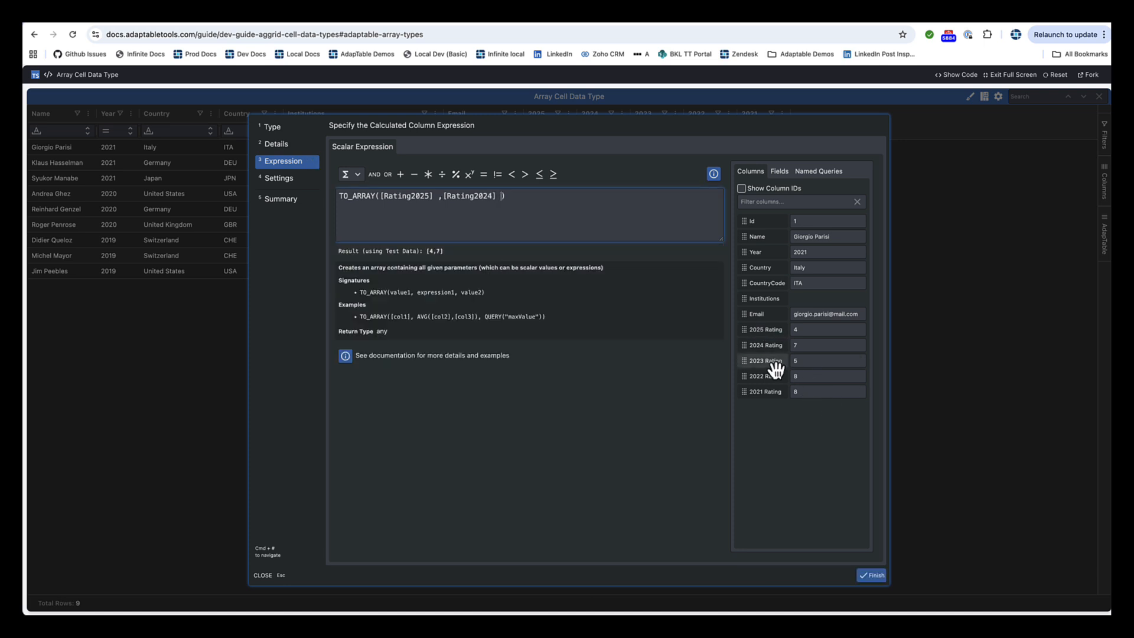
{"action": "left_click", "coordinate": [774, 362]}
{"action": "type", "text": ","}
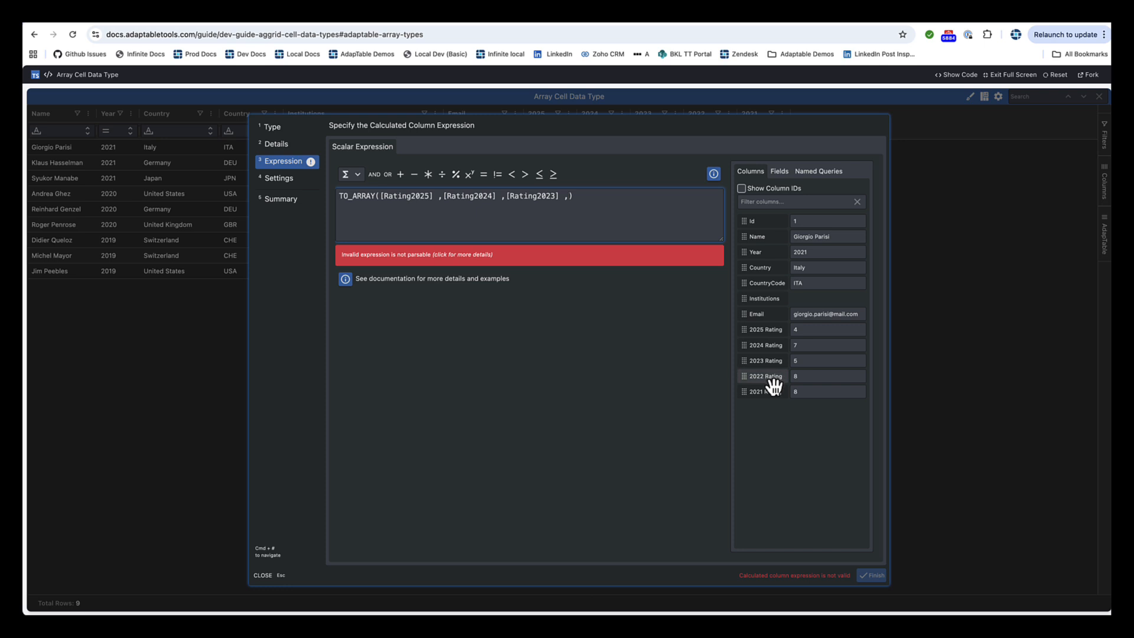
Step: Complete the TO_ARRAY expression with the comma-separated arguments Rating2022, Rating2022 and Rating2021, and open the column's settings
{"action": "left_click", "coordinate": [774, 377]}
{"action": "type", "text": ","}
{"action": "left_click", "coordinate": [773, 382]}
{"action": "left_click", "coordinate": [774, 392]}
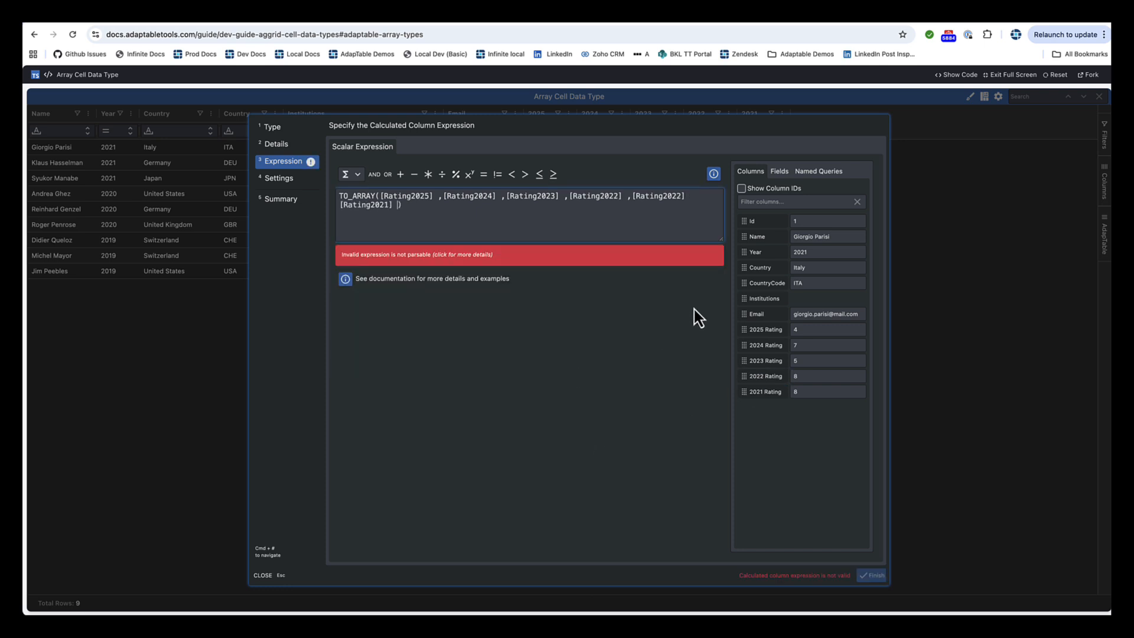
{"action": "left_click", "coordinate": [696, 195]}
{"action": "type", "text": ","}
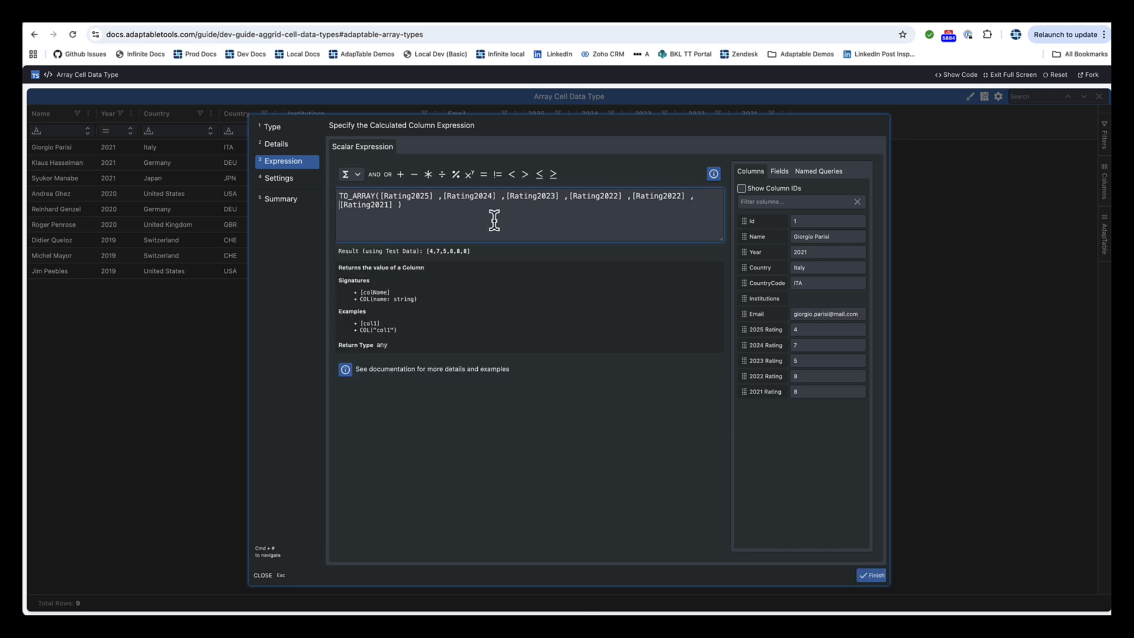
{"action": "left_click", "coordinate": [279, 180]}
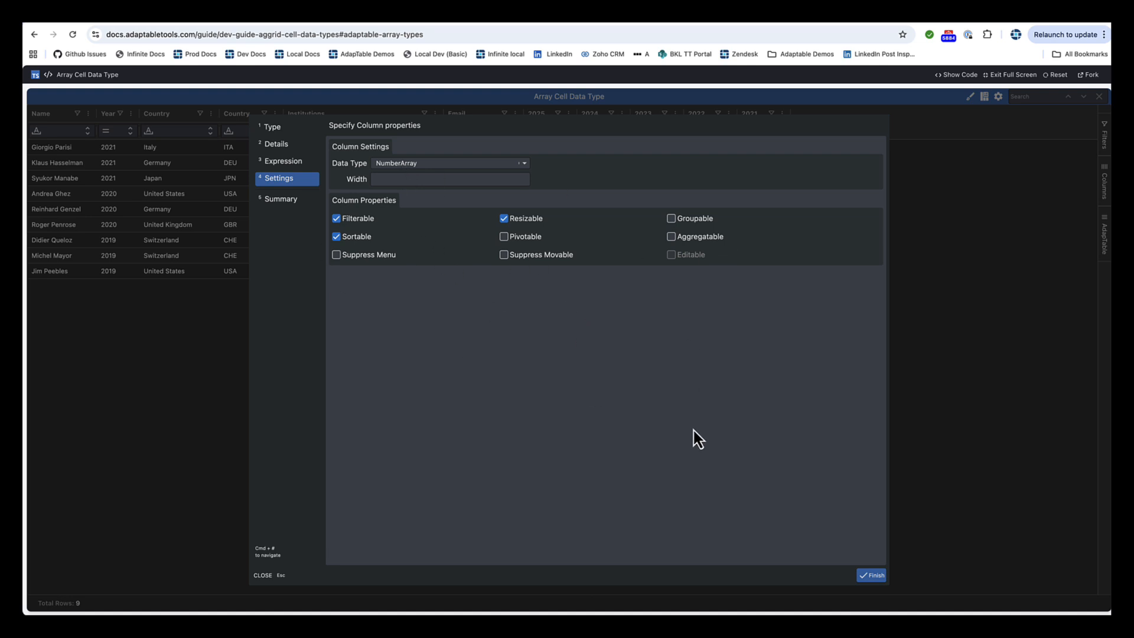
Step: Save the calculated column and include the Ratings column in the Basic Layout's selected columns
{"action": "left_click", "coordinate": [872, 576]}
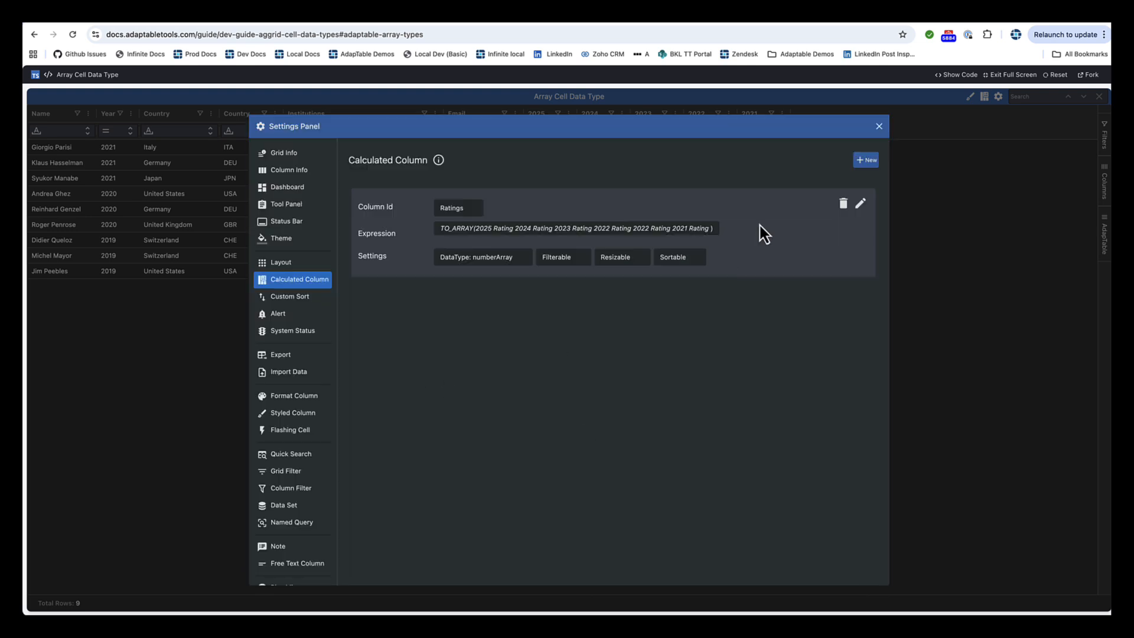
{"action": "left_click", "coordinate": [281, 263]}
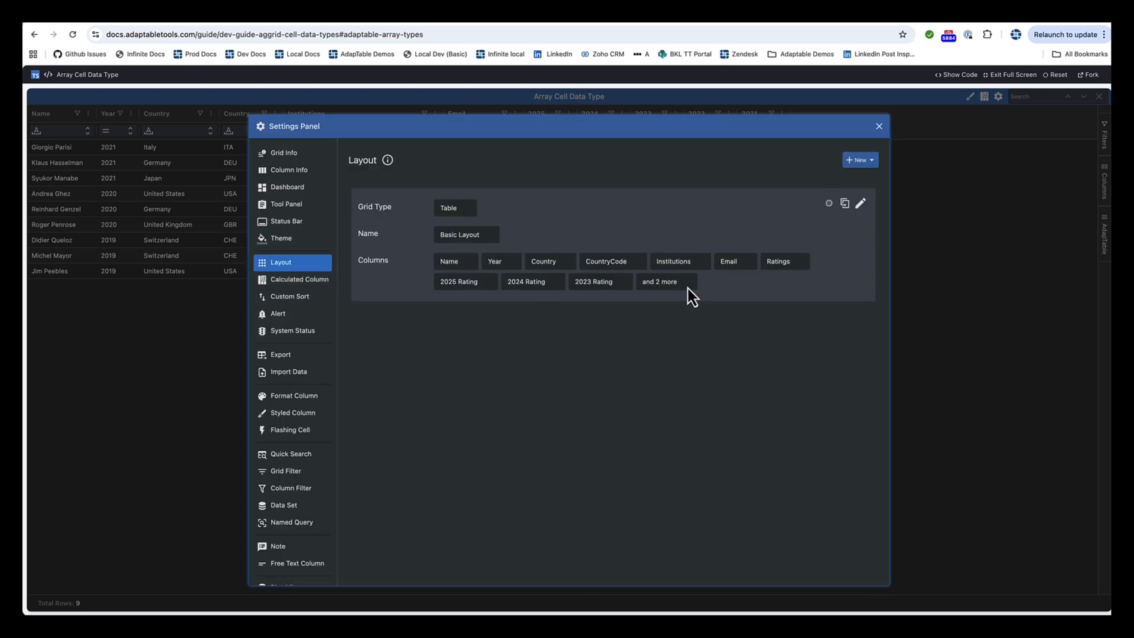
{"action": "left_click", "coordinate": [861, 205]}
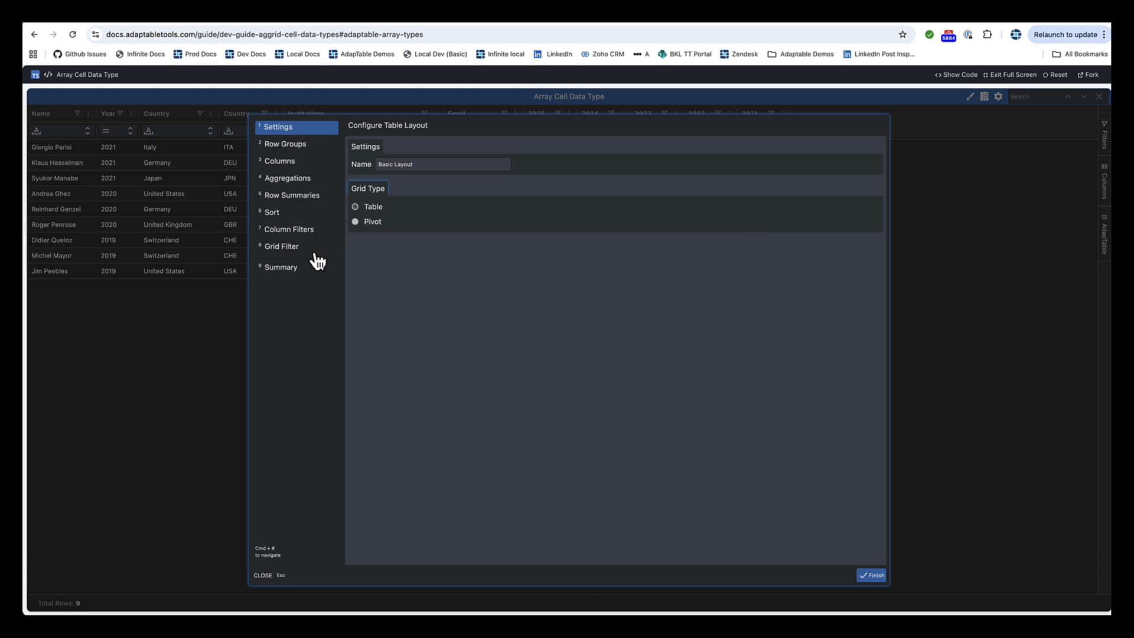
{"action": "left_click", "coordinate": [288, 168]}
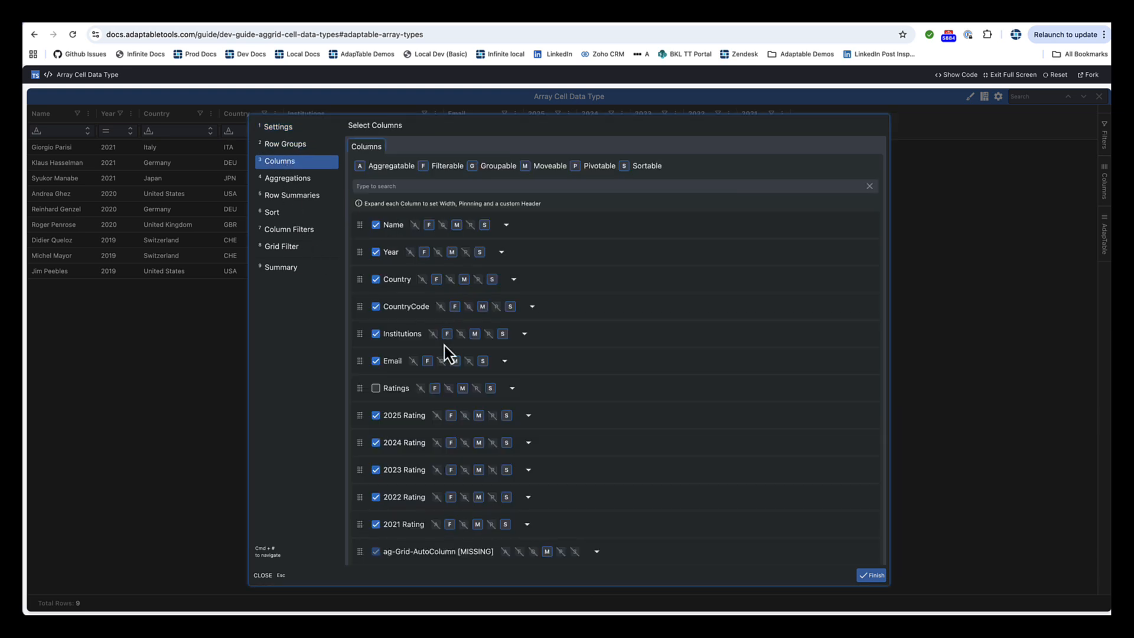
{"action": "scroll", "coordinate": [446, 354], "scroll_direction": "down", "scroll_amount": 3}
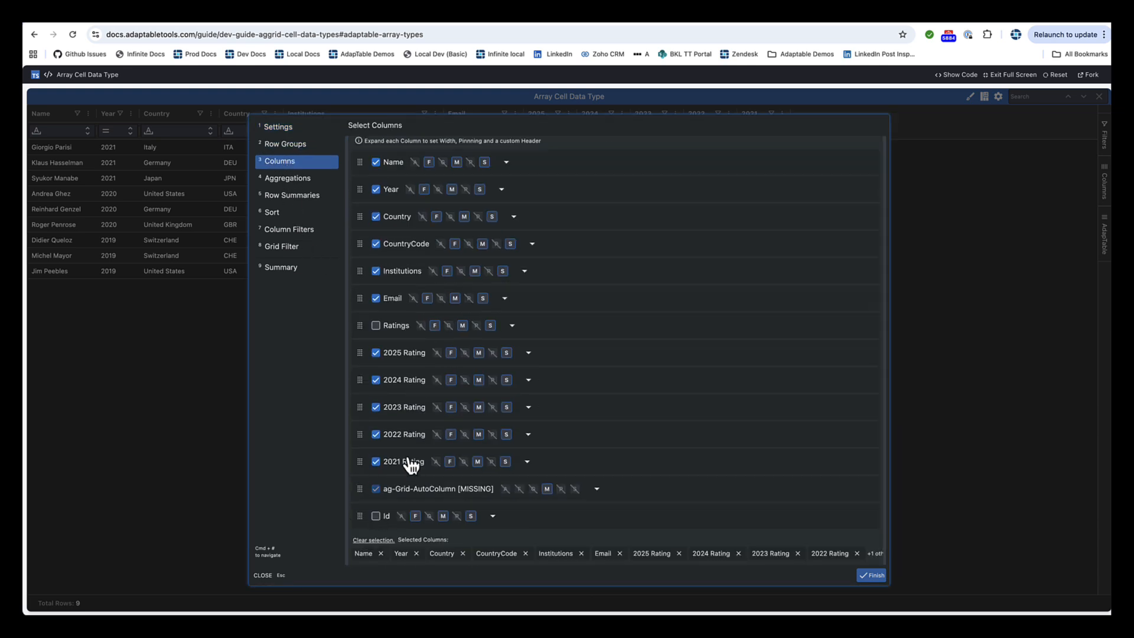
{"action": "left_click", "coordinate": [376, 325]}
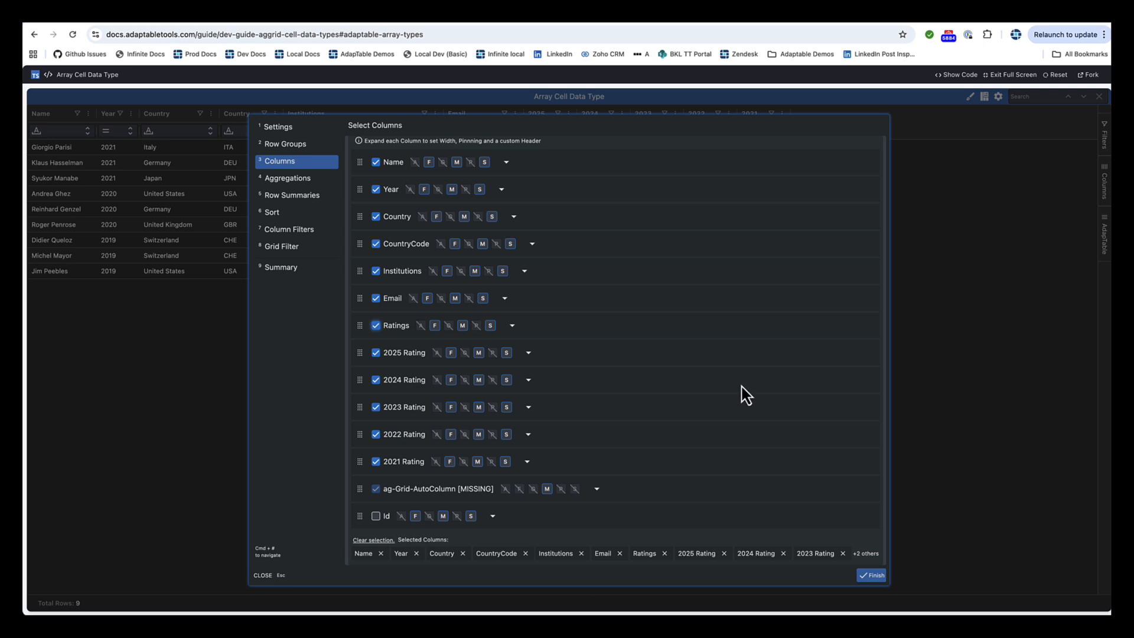
{"action": "left_click", "coordinate": [871, 575]}
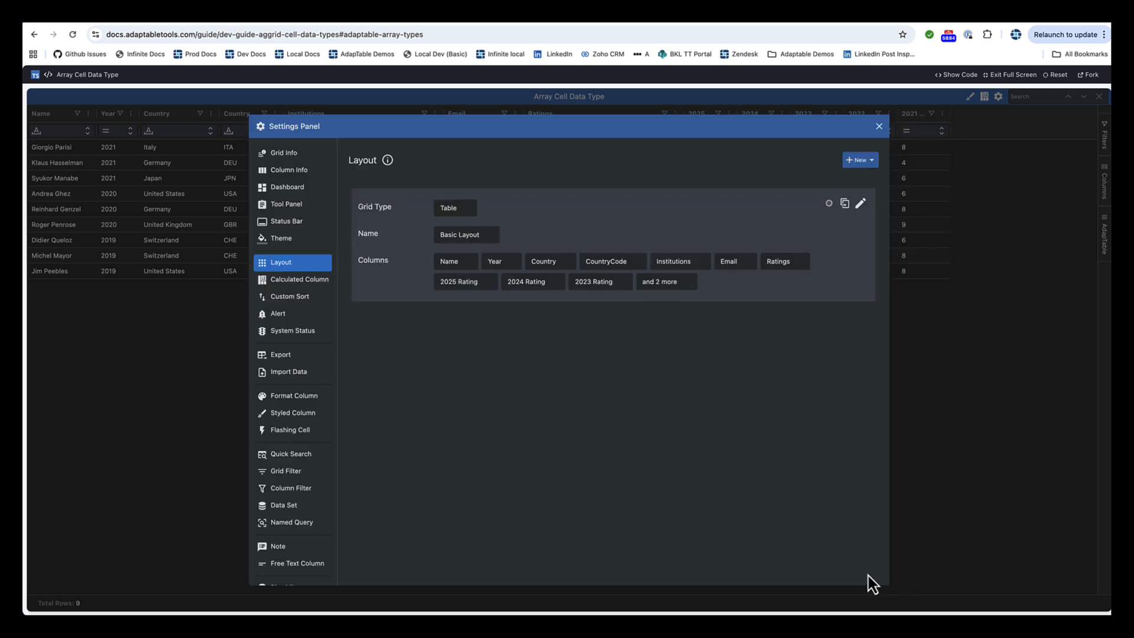
{"action": "left_click", "coordinate": [880, 126]}
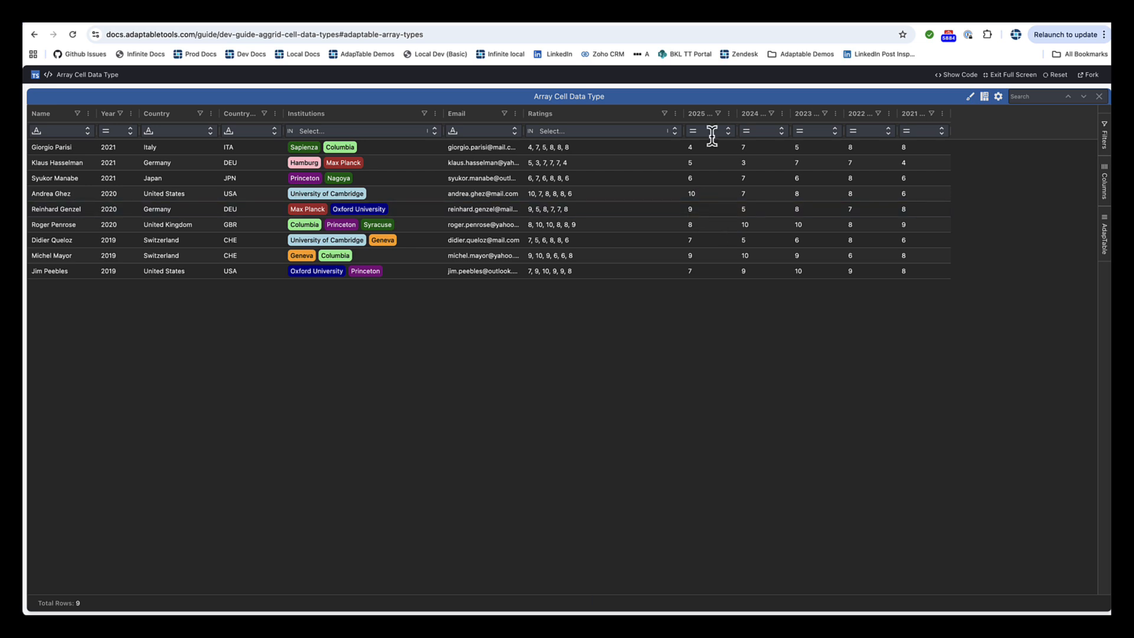
Step: Create a Sparkline styled column for Ratings using the Area sparkline type and a dark red stroke
{"action": "left_click", "coordinate": [676, 114]}
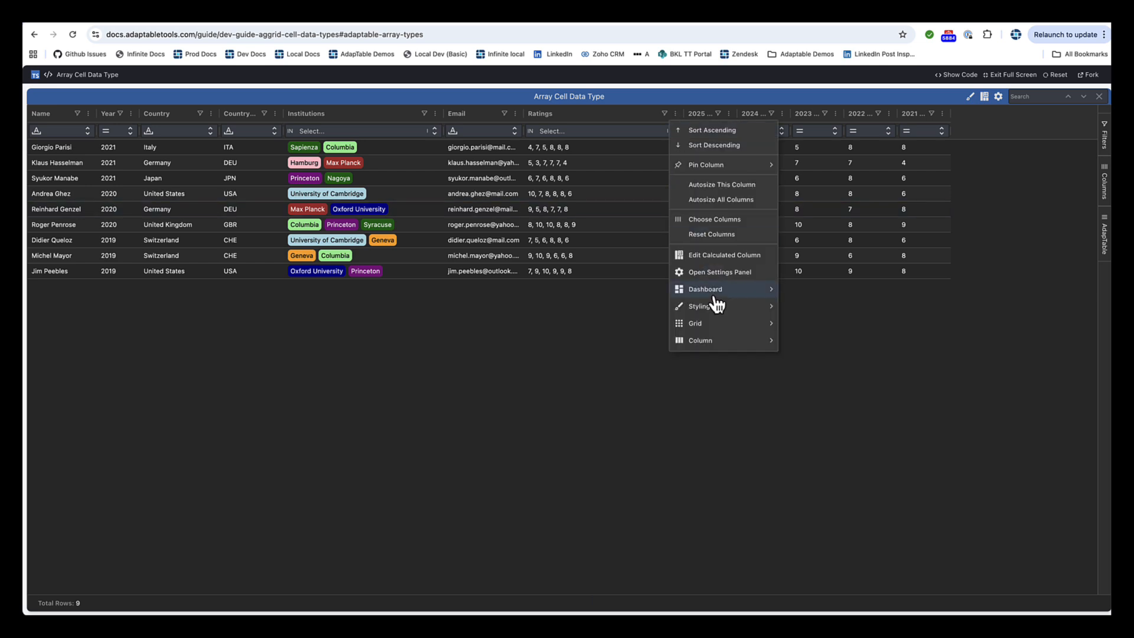
{"action": "mouse_move", "coordinate": [715, 309]}
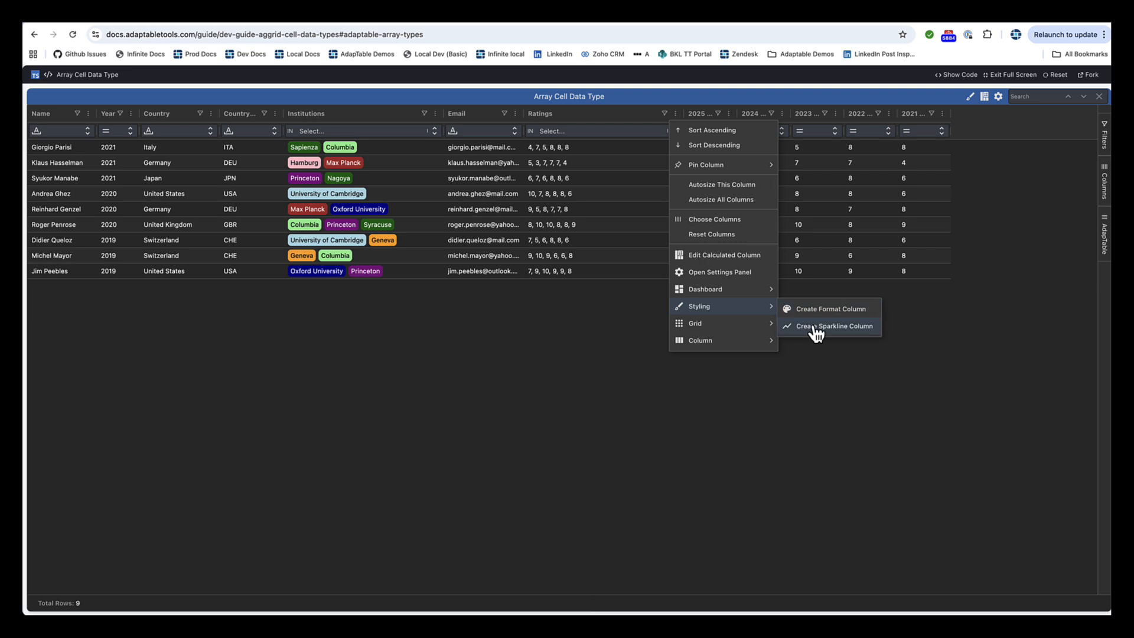
{"action": "left_click", "coordinate": [816, 332]}
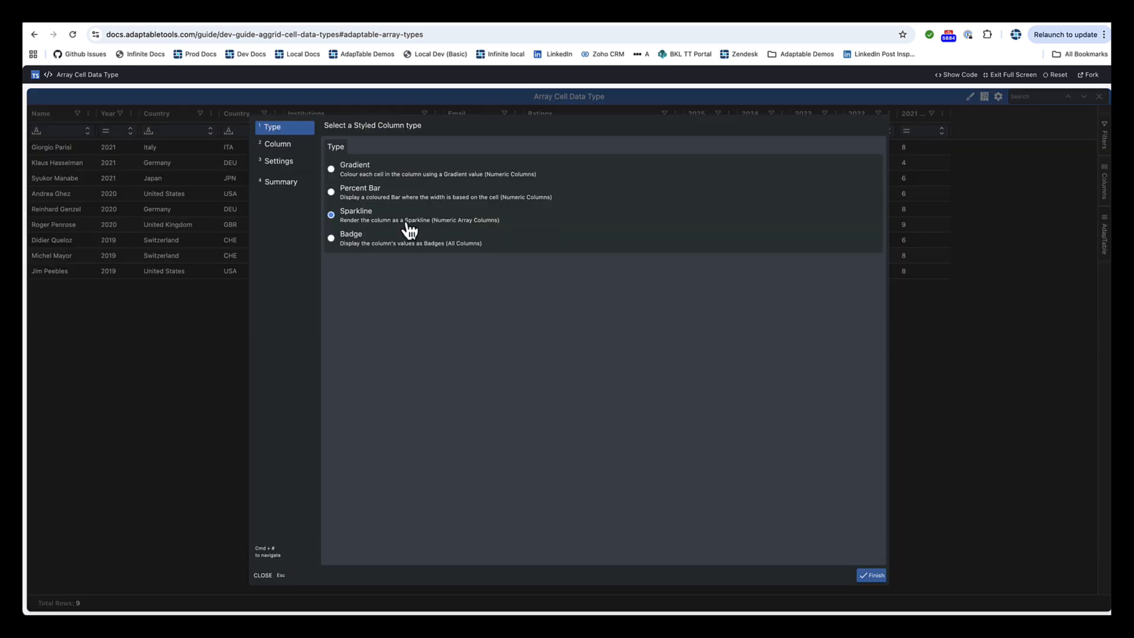
{"action": "left_click", "coordinate": [278, 146]}
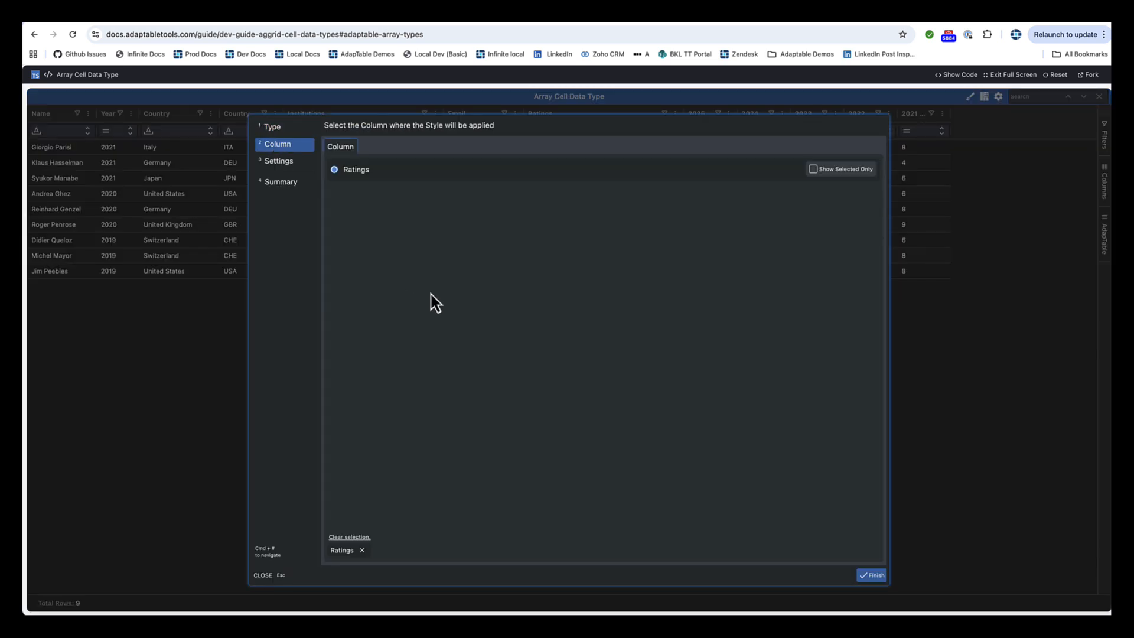
{"action": "left_click", "coordinate": [278, 168]}
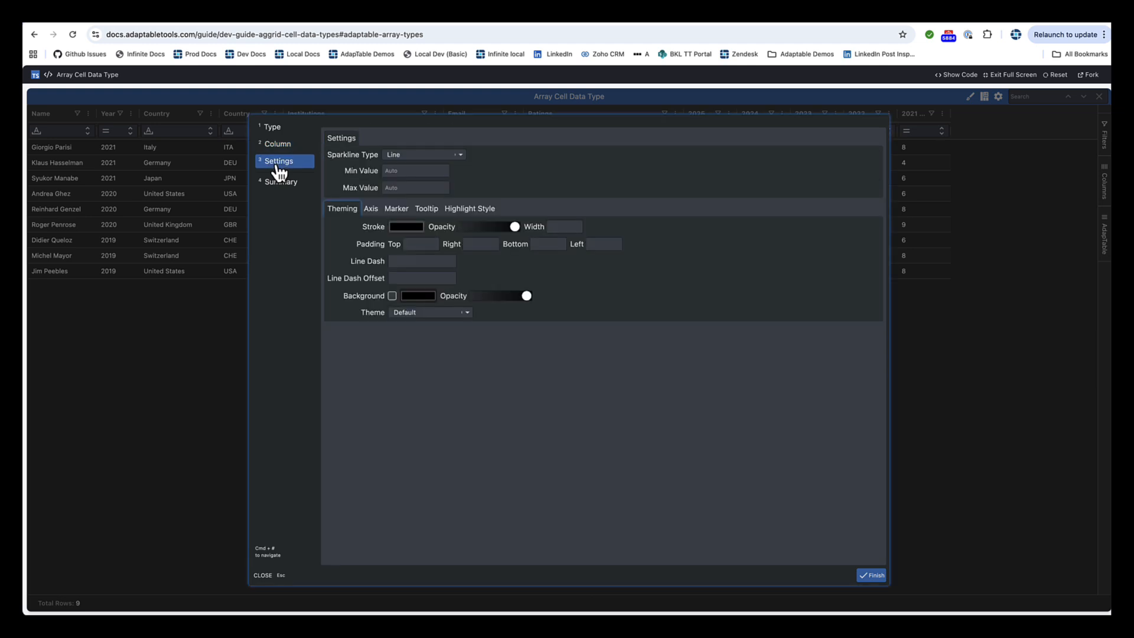
{"action": "left_click", "coordinate": [421, 157]}
{"action": "left_click", "coordinate": [412, 192]}
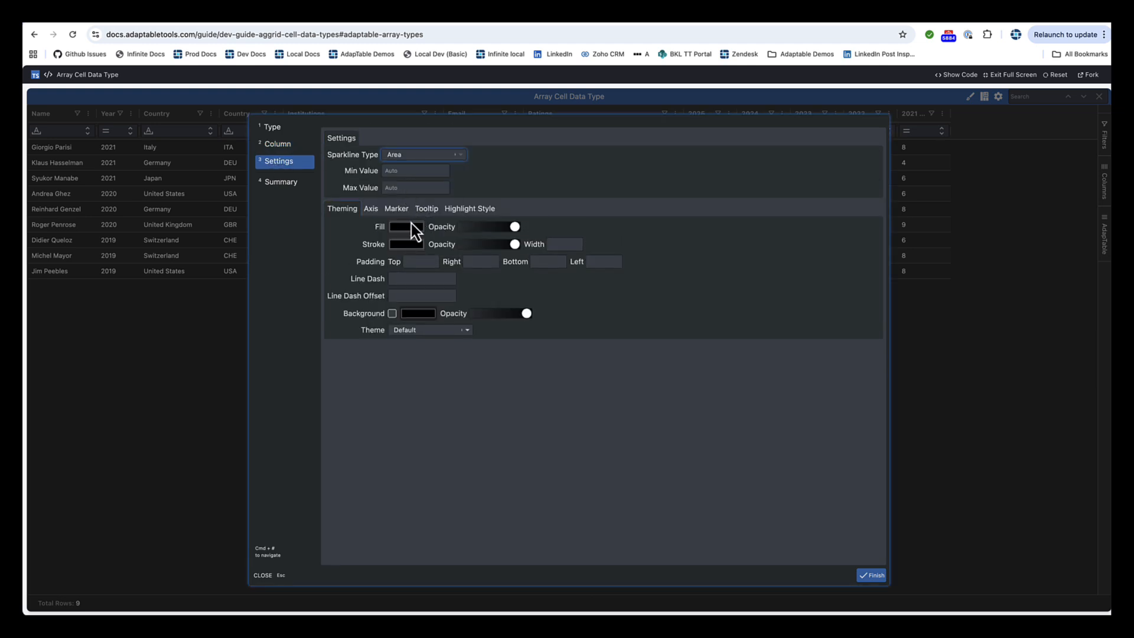
{"action": "left_click", "coordinate": [406, 244]}
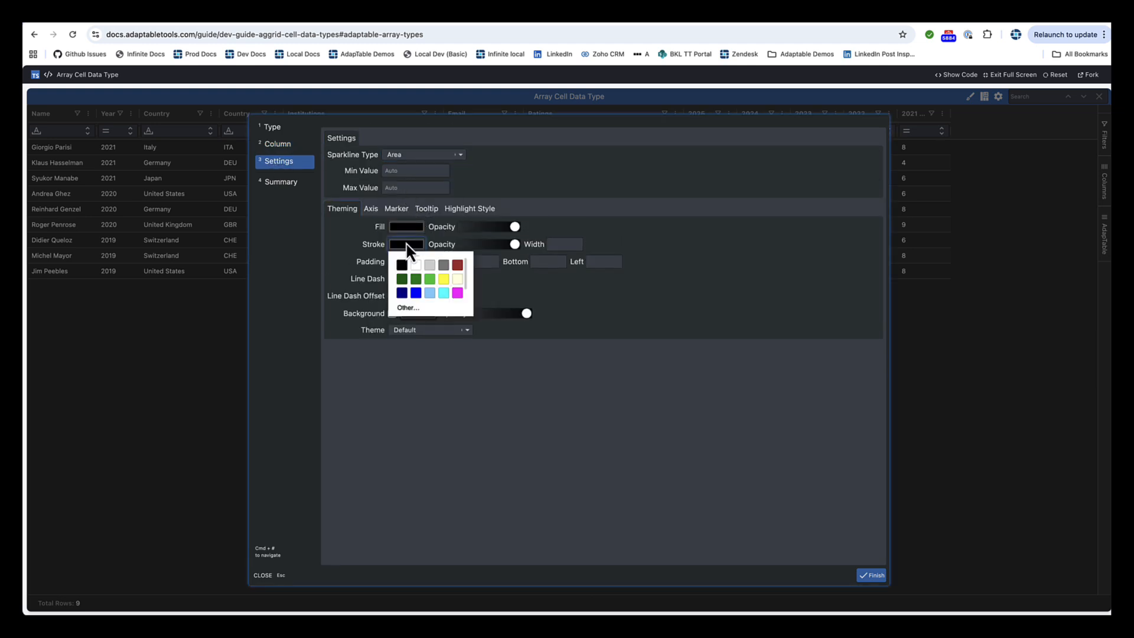
{"action": "left_click", "coordinate": [456, 267]}
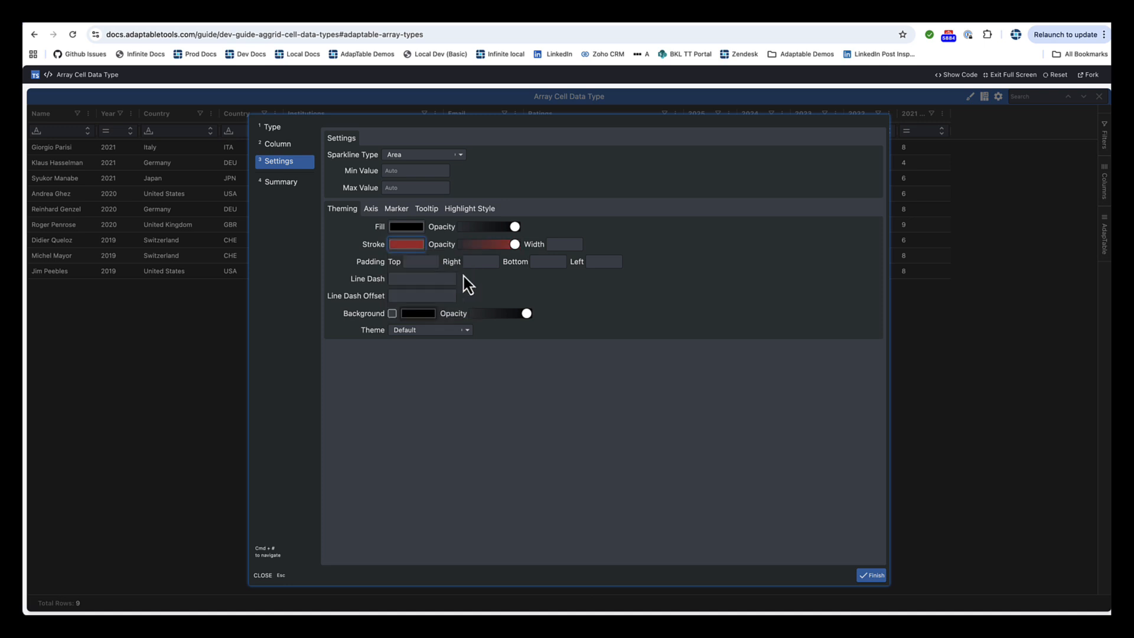
{"action": "left_click", "coordinate": [873, 576]}
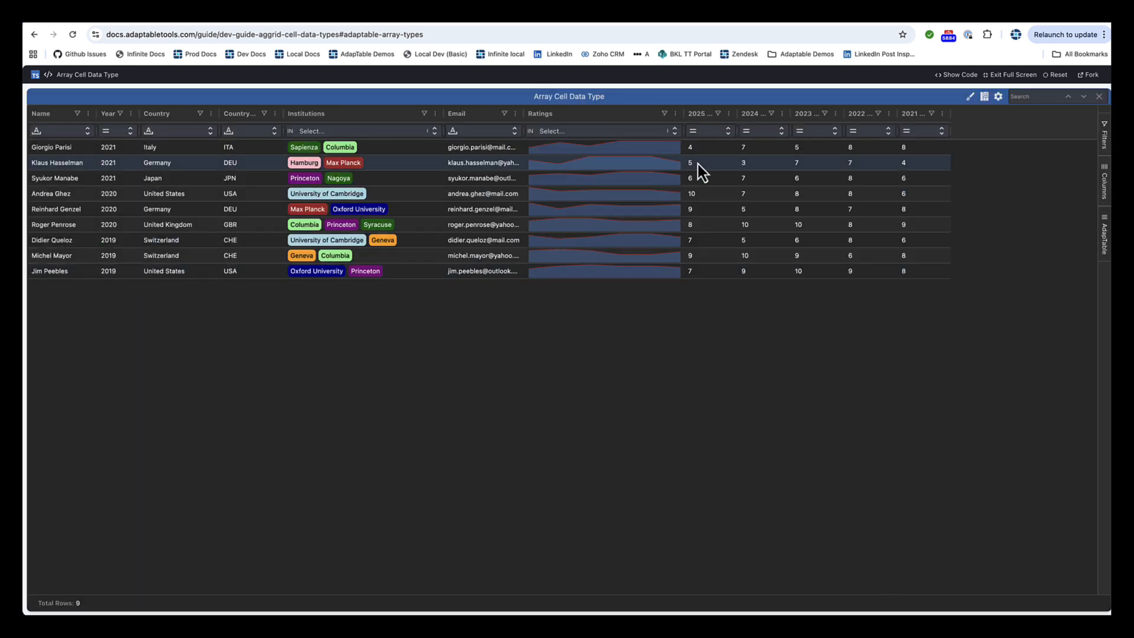
Step: Edit the Ratings sparkline style to use the Bar type with a pale cream fill
{"action": "left_click", "coordinate": [677, 115]}
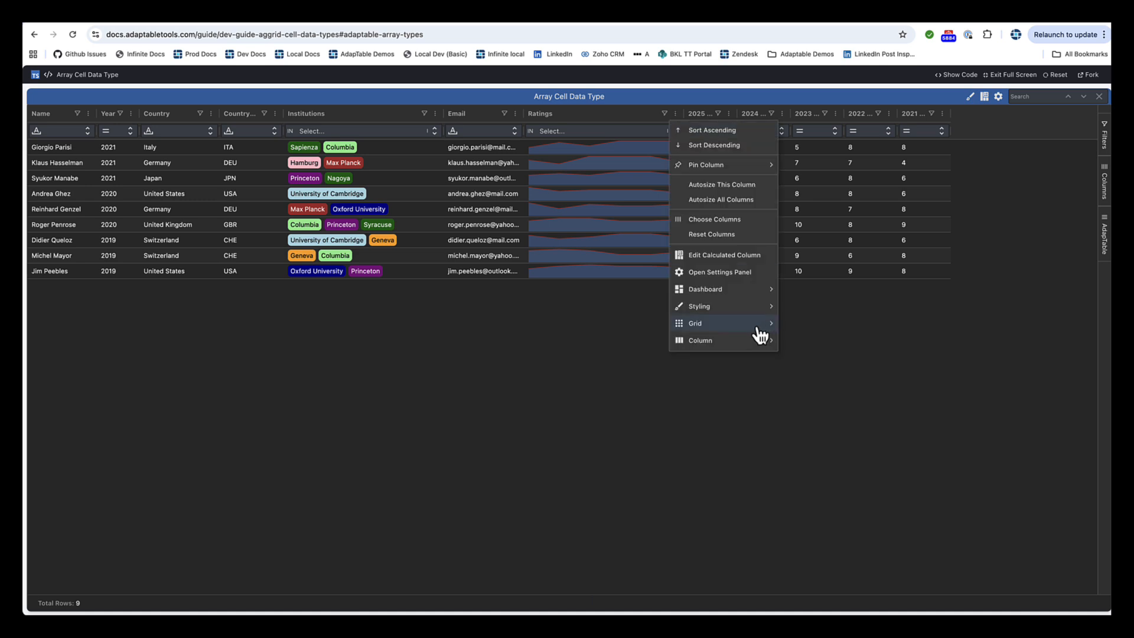
{"action": "mouse_move", "coordinate": [742, 313]}
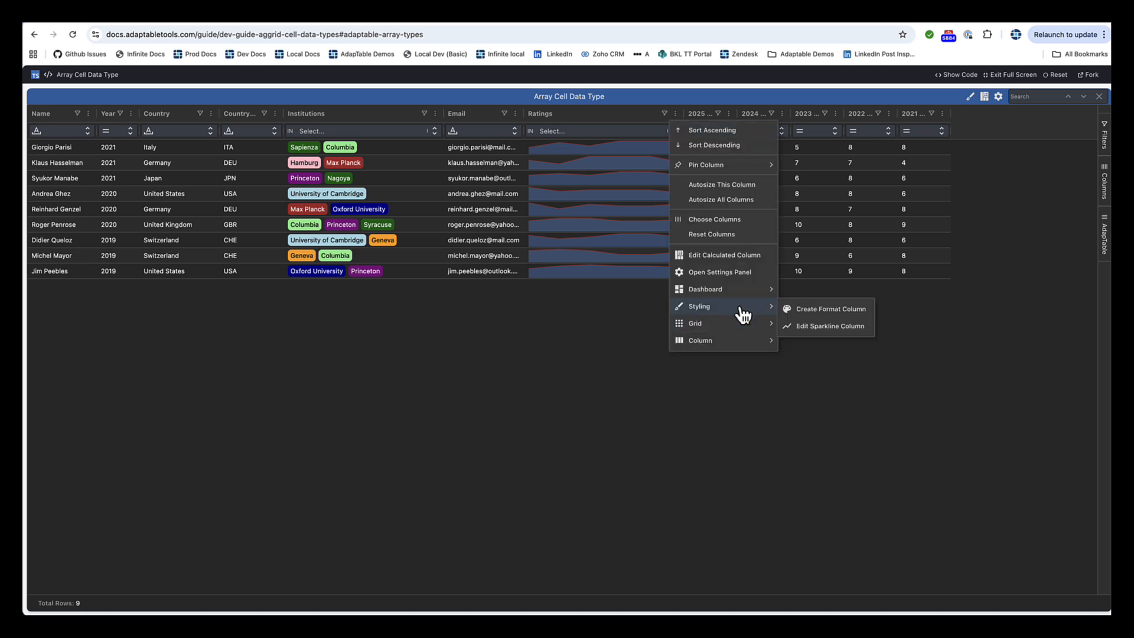
{"action": "left_click", "coordinate": [814, 327]}
{"action": "left_click", "coordinate": [280, 162]}
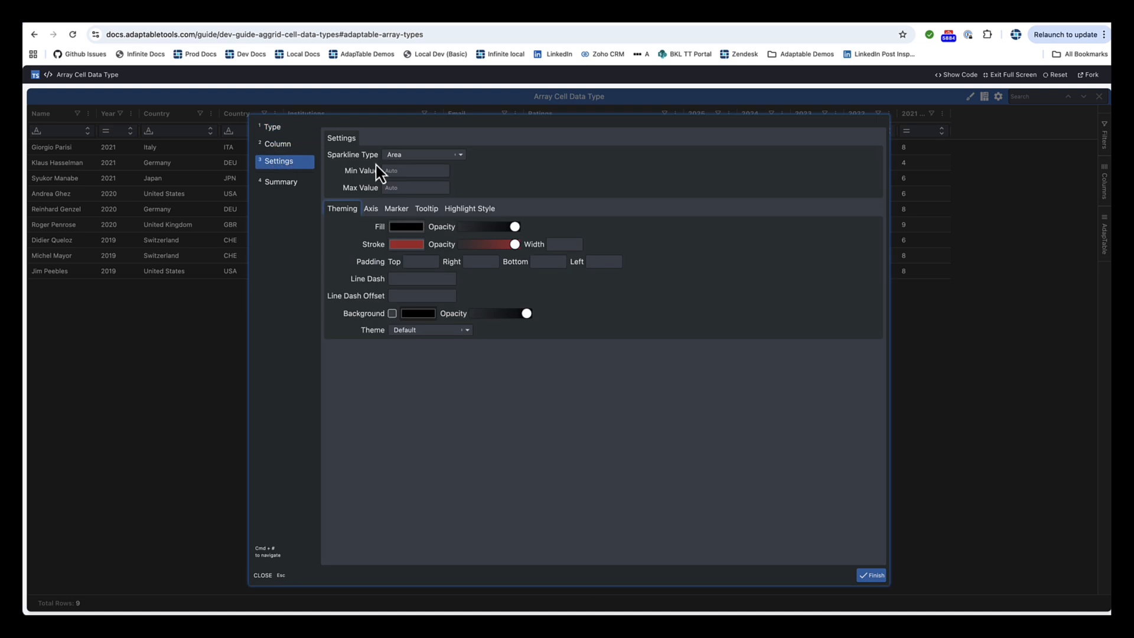
{"action": "left_click", "coordinate": [394, 155]}
{"action": "left_click", "coordinate": [394, 230]}
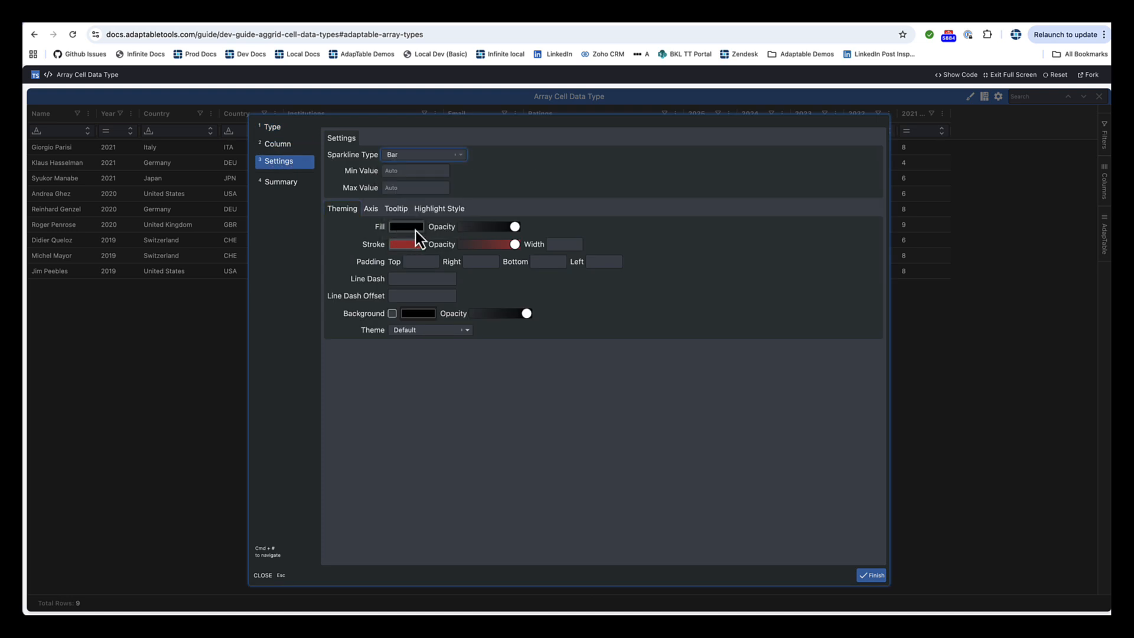
{"action": "left_click", "coordinate": [408, 226]}
{"action": "left_click", "coordinate": [460, 262]}
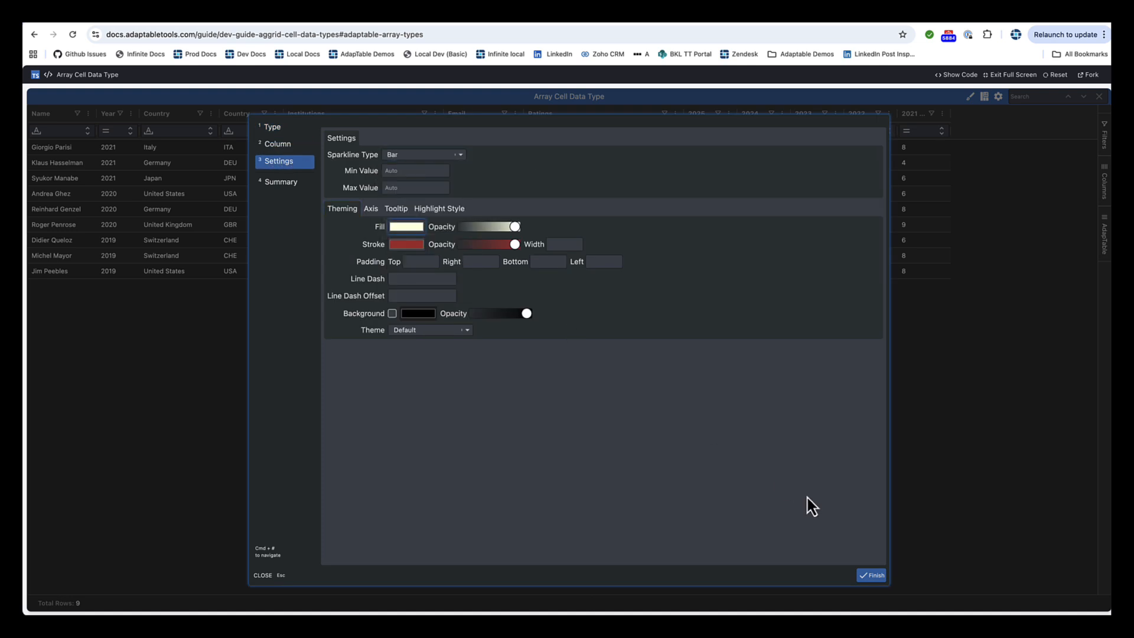
{"action": "left_click", "coordinate": [872, 576]}
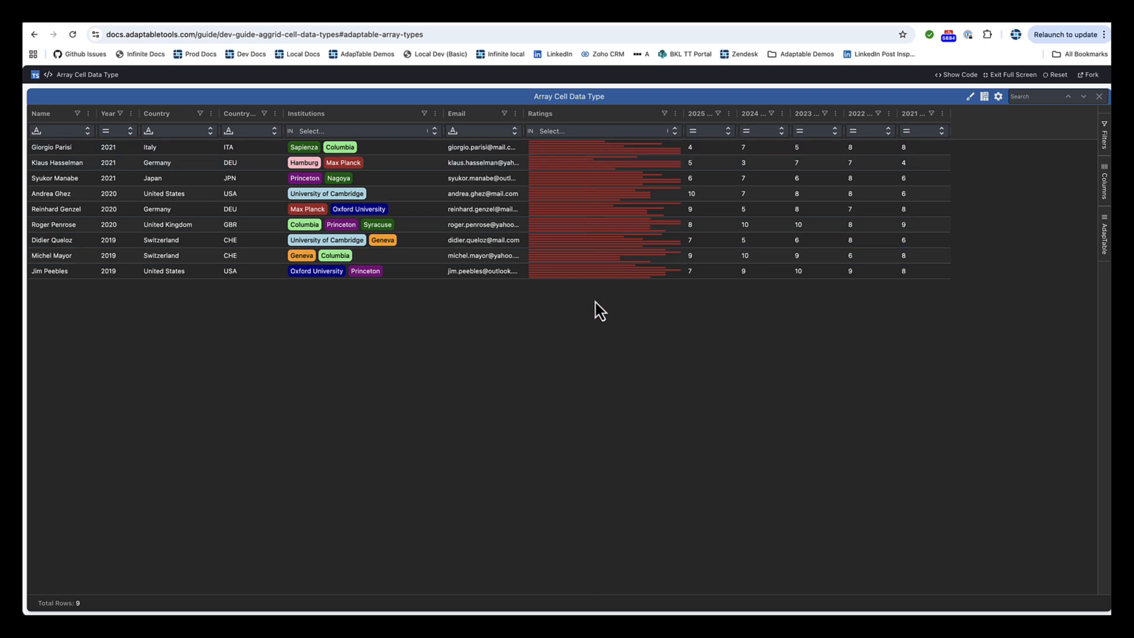
Step: Filter the Ratings column by the values 5 and 6
{"action": "left_click", "coordinate": [561, 131]}
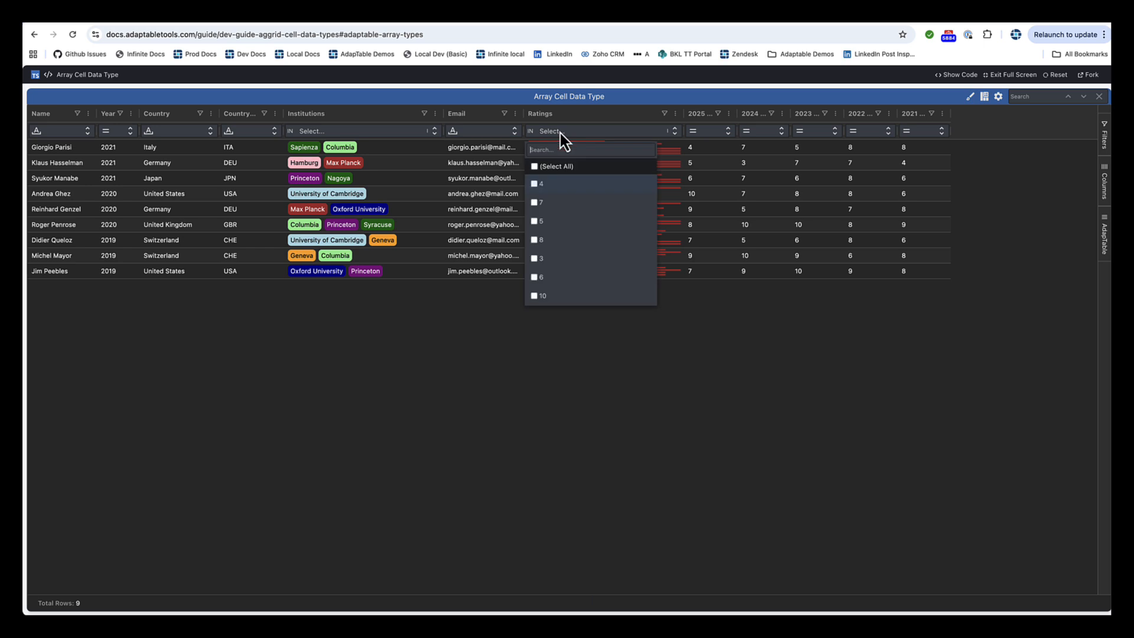
{"action": "left_click", "coordinate": [538, 222]}
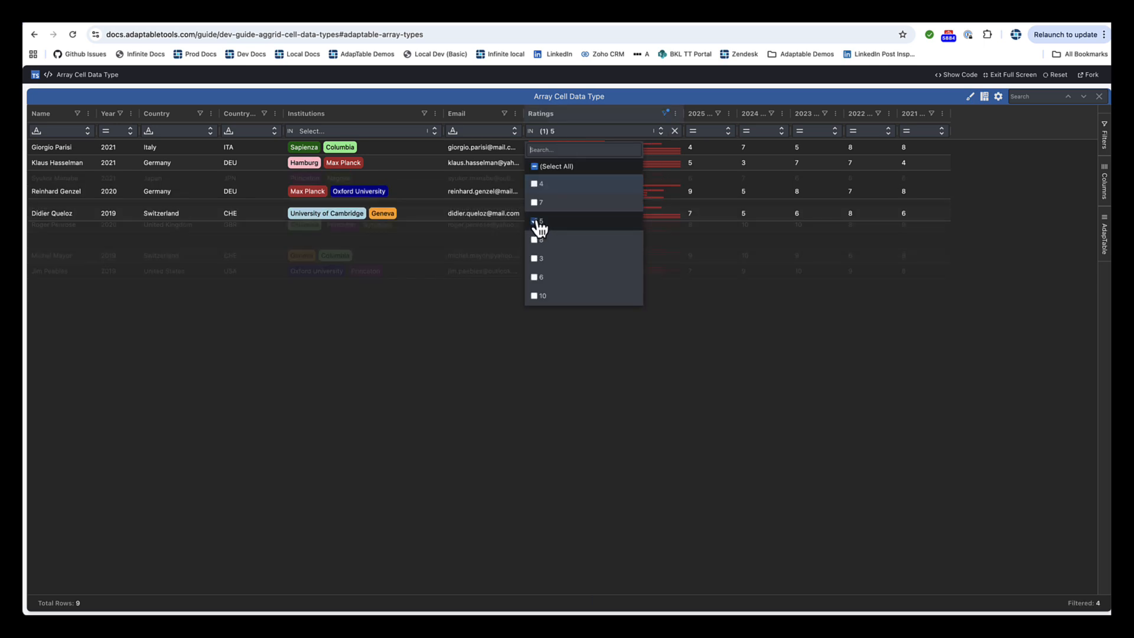
{"action": "left_click", "coordinate": [536, 278]}
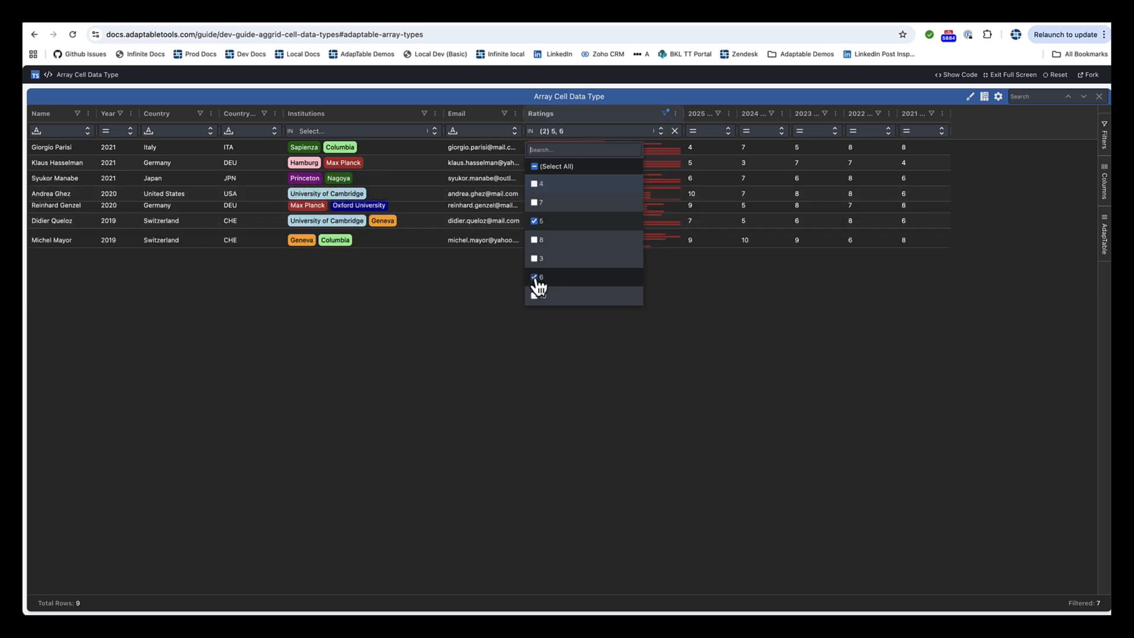
{"action": "left_click", "coordinate": [749, 400]}
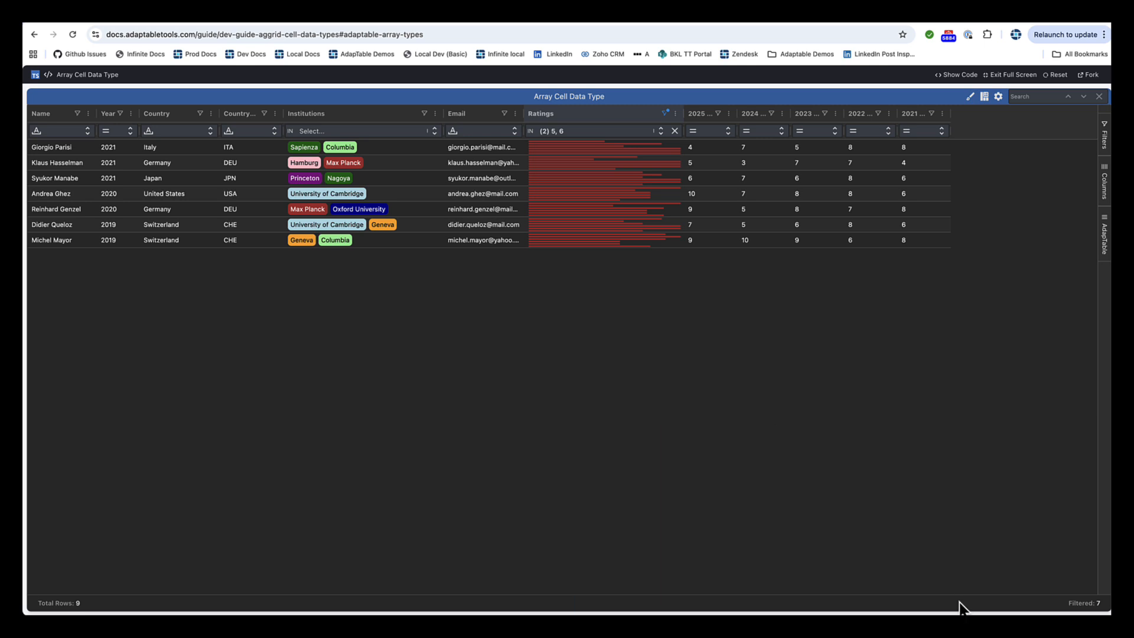